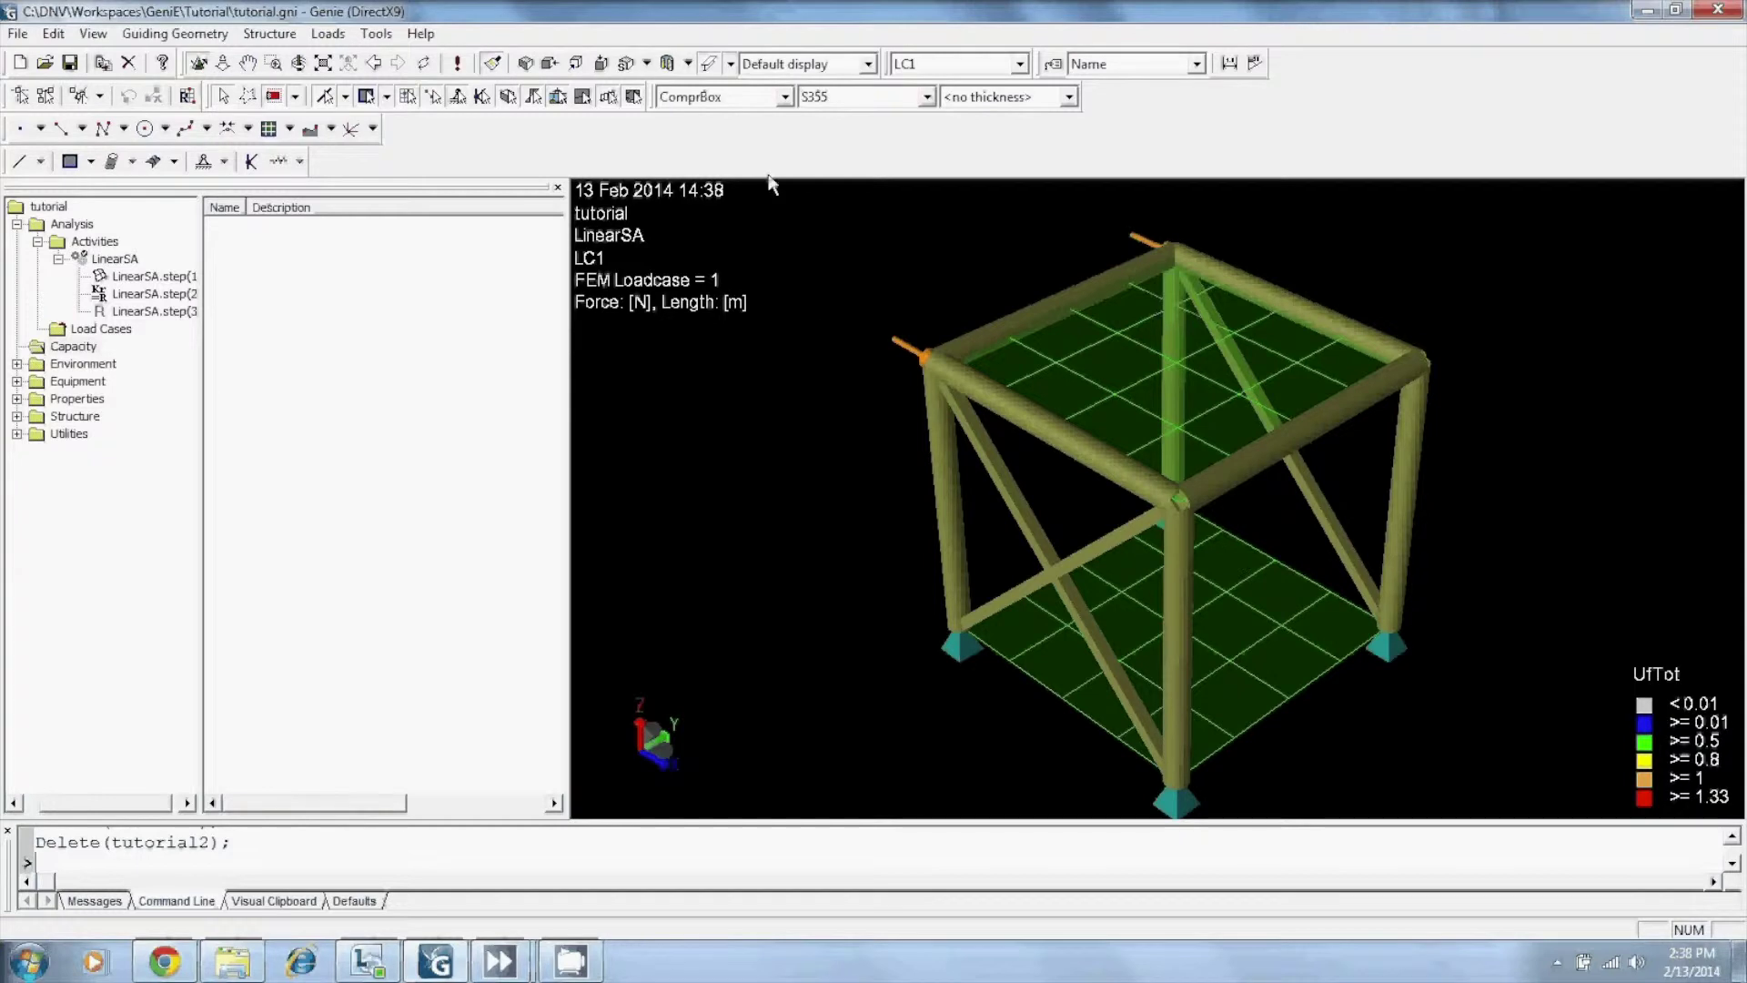
# - Create a new capacity manager named 'tutorial' on the LinearSA analysis
pyautogui.rightClick(83, 347)
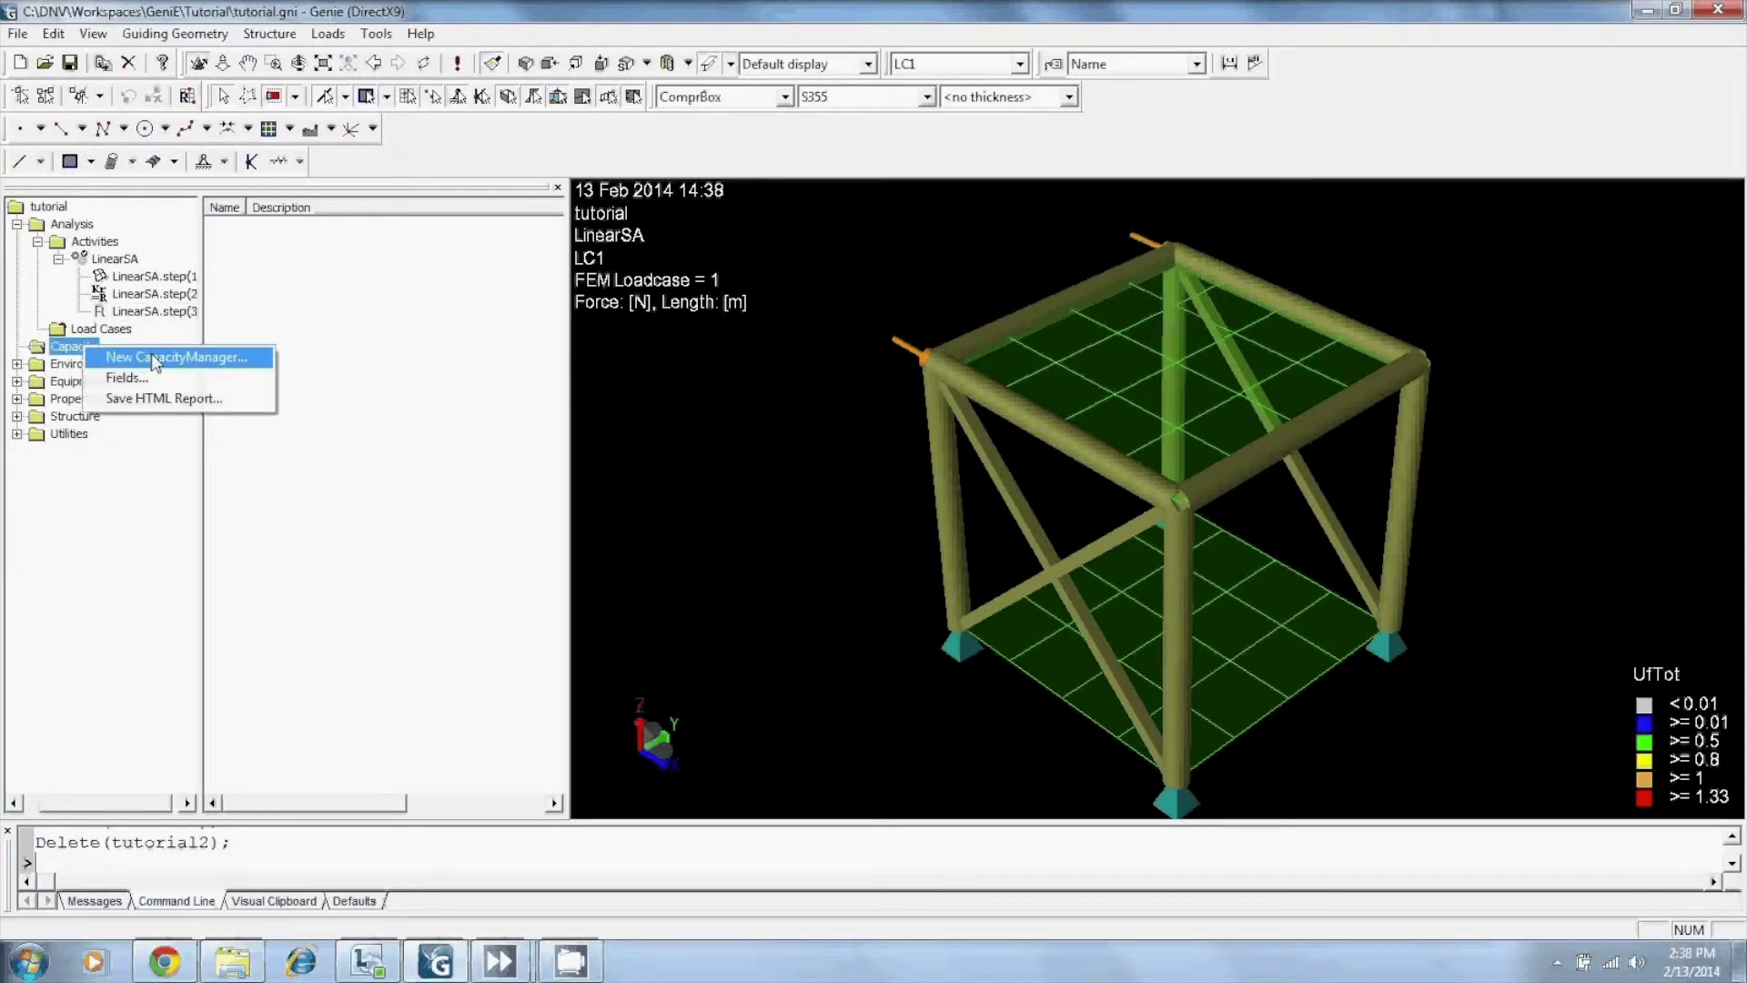
pyautogui.click(155, 358)
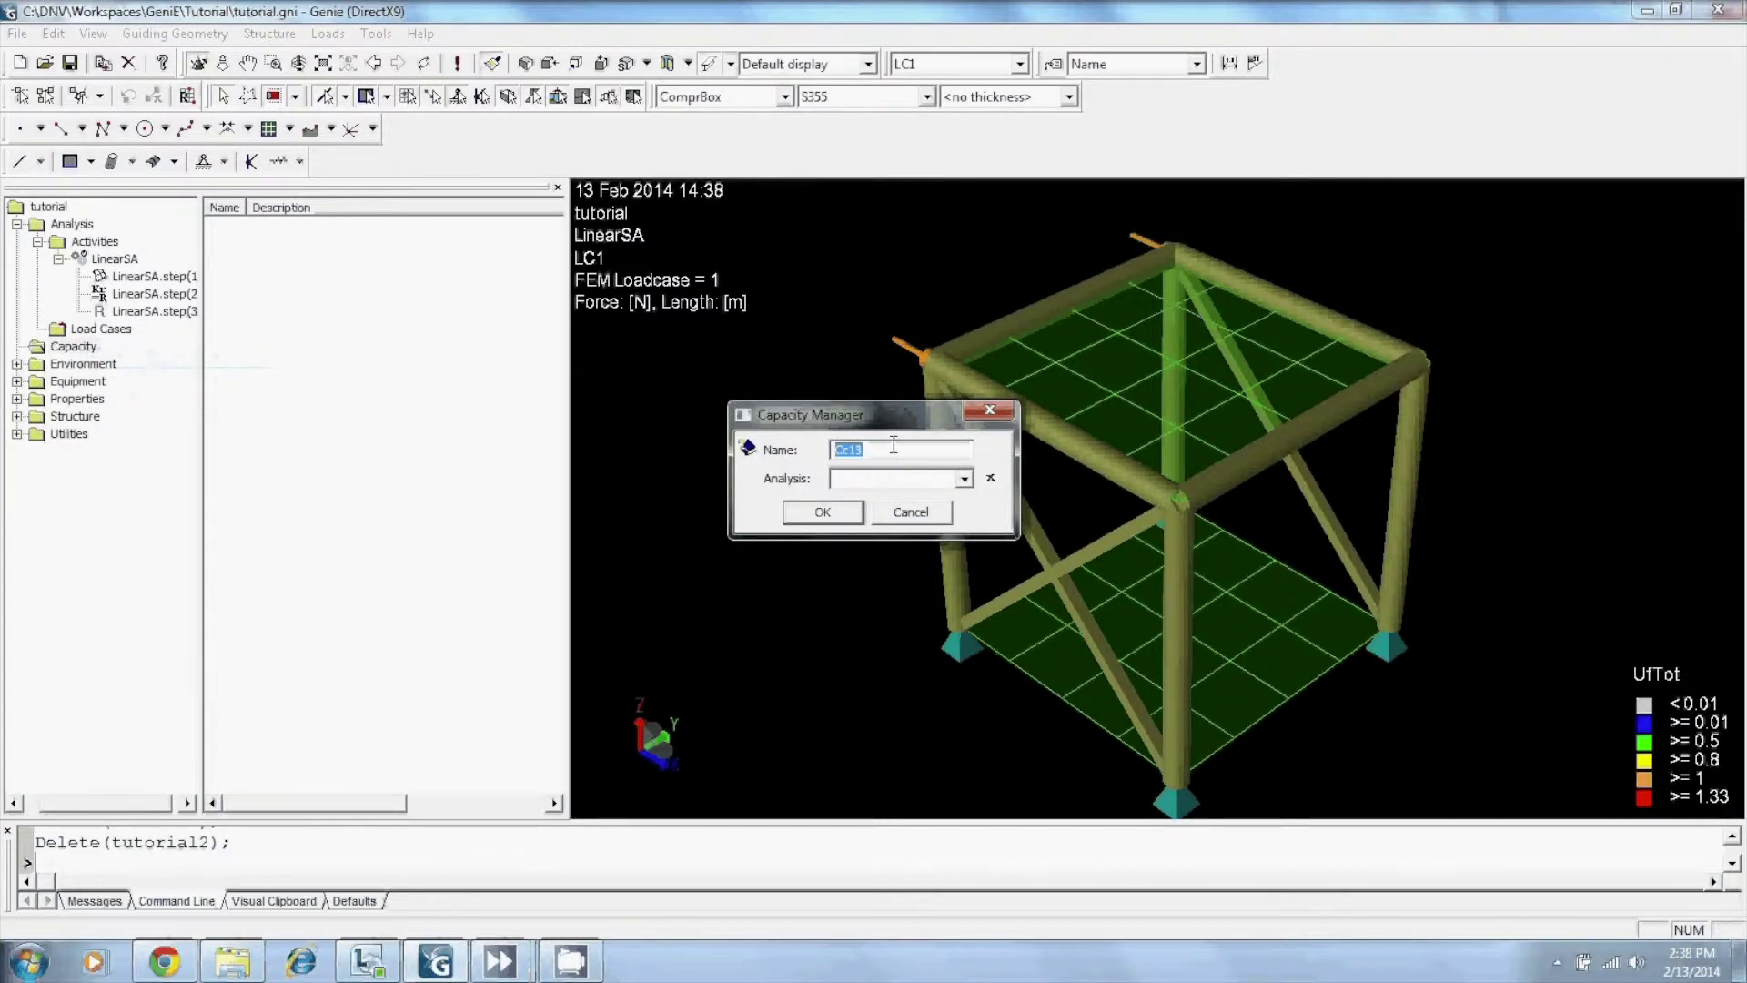
pyautogui.write('tutorial')
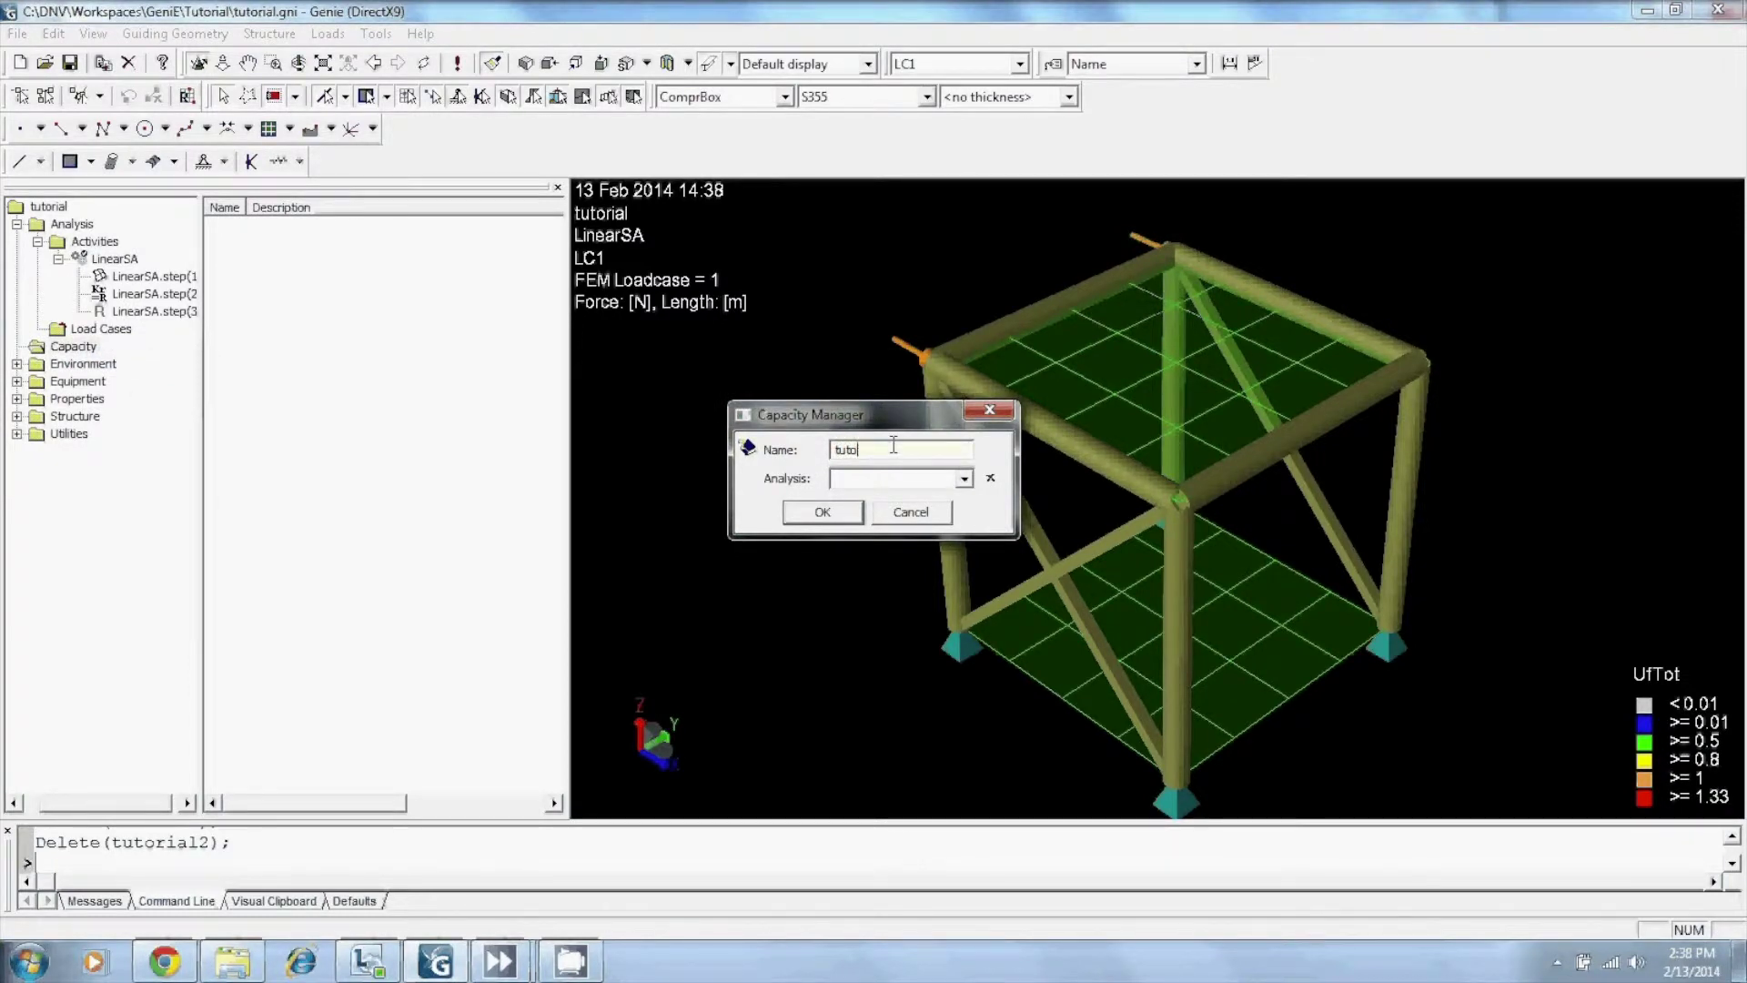
pyautogui.click(963, 478)
pyautogui.click(947, 496)
pyautogui.click(859, 512)
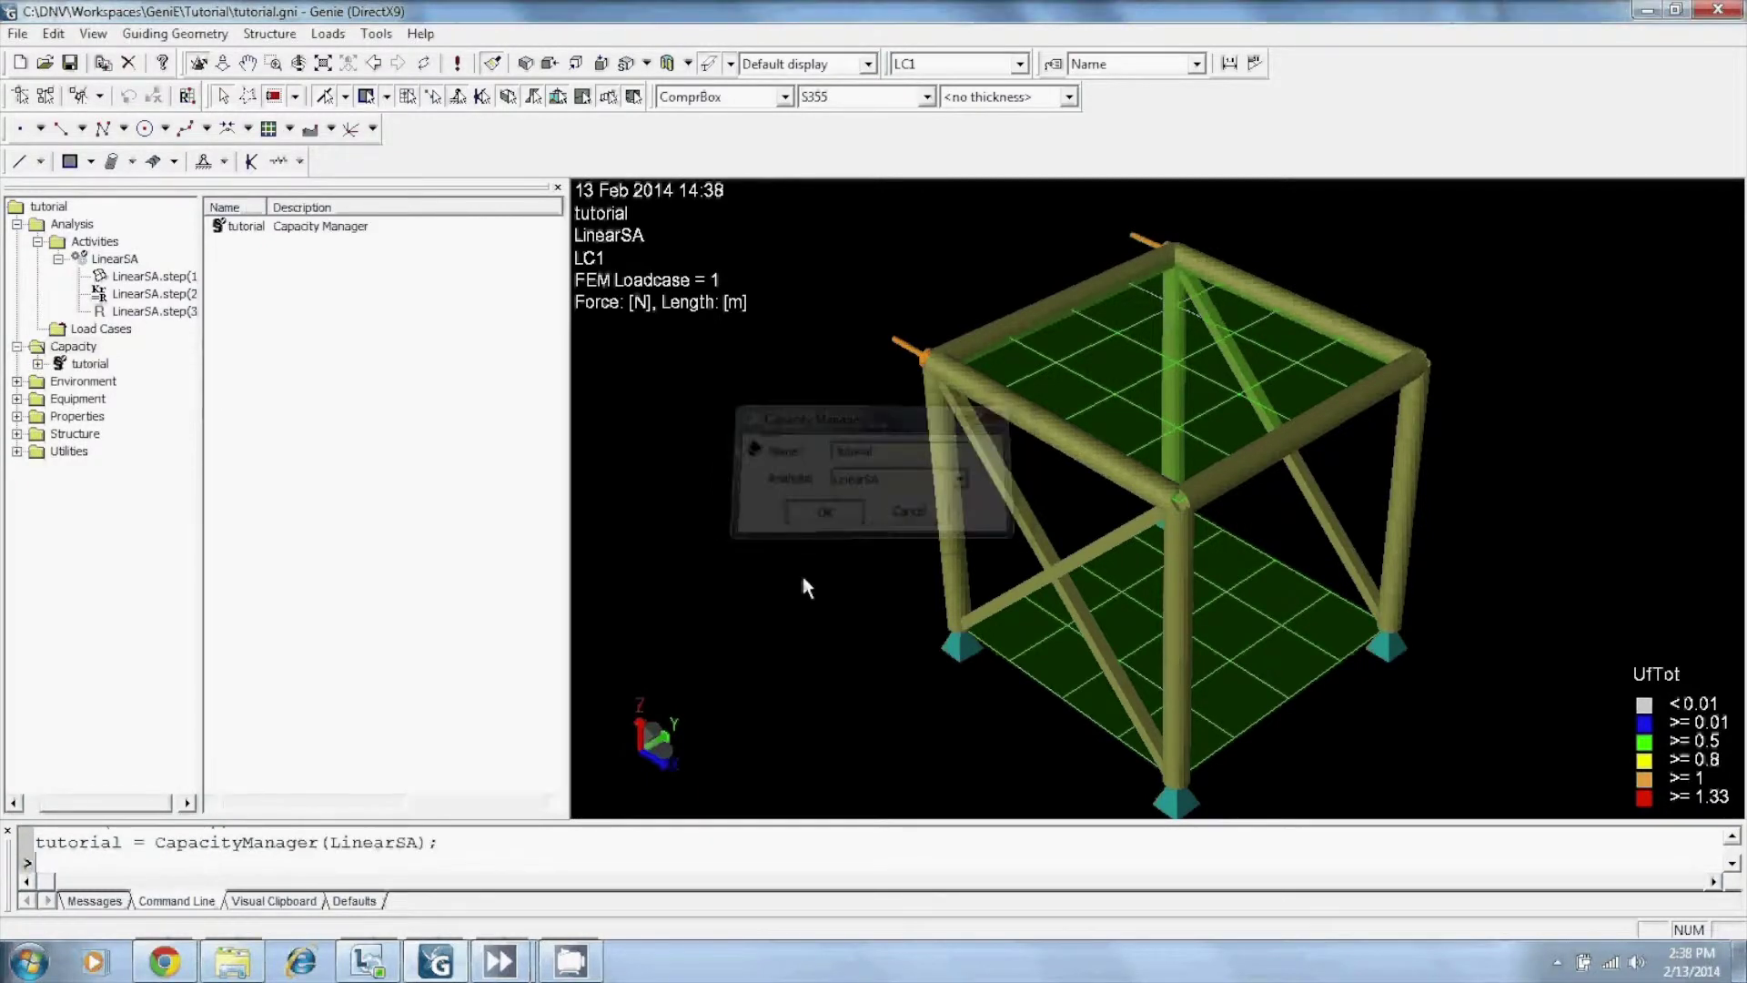
# - Generate the tutorial capacity members using the From Structure member options
pyautogui.click(84, 363)
pyautogui.rightClick(84, 366)
pyautogui.click(134, 376)
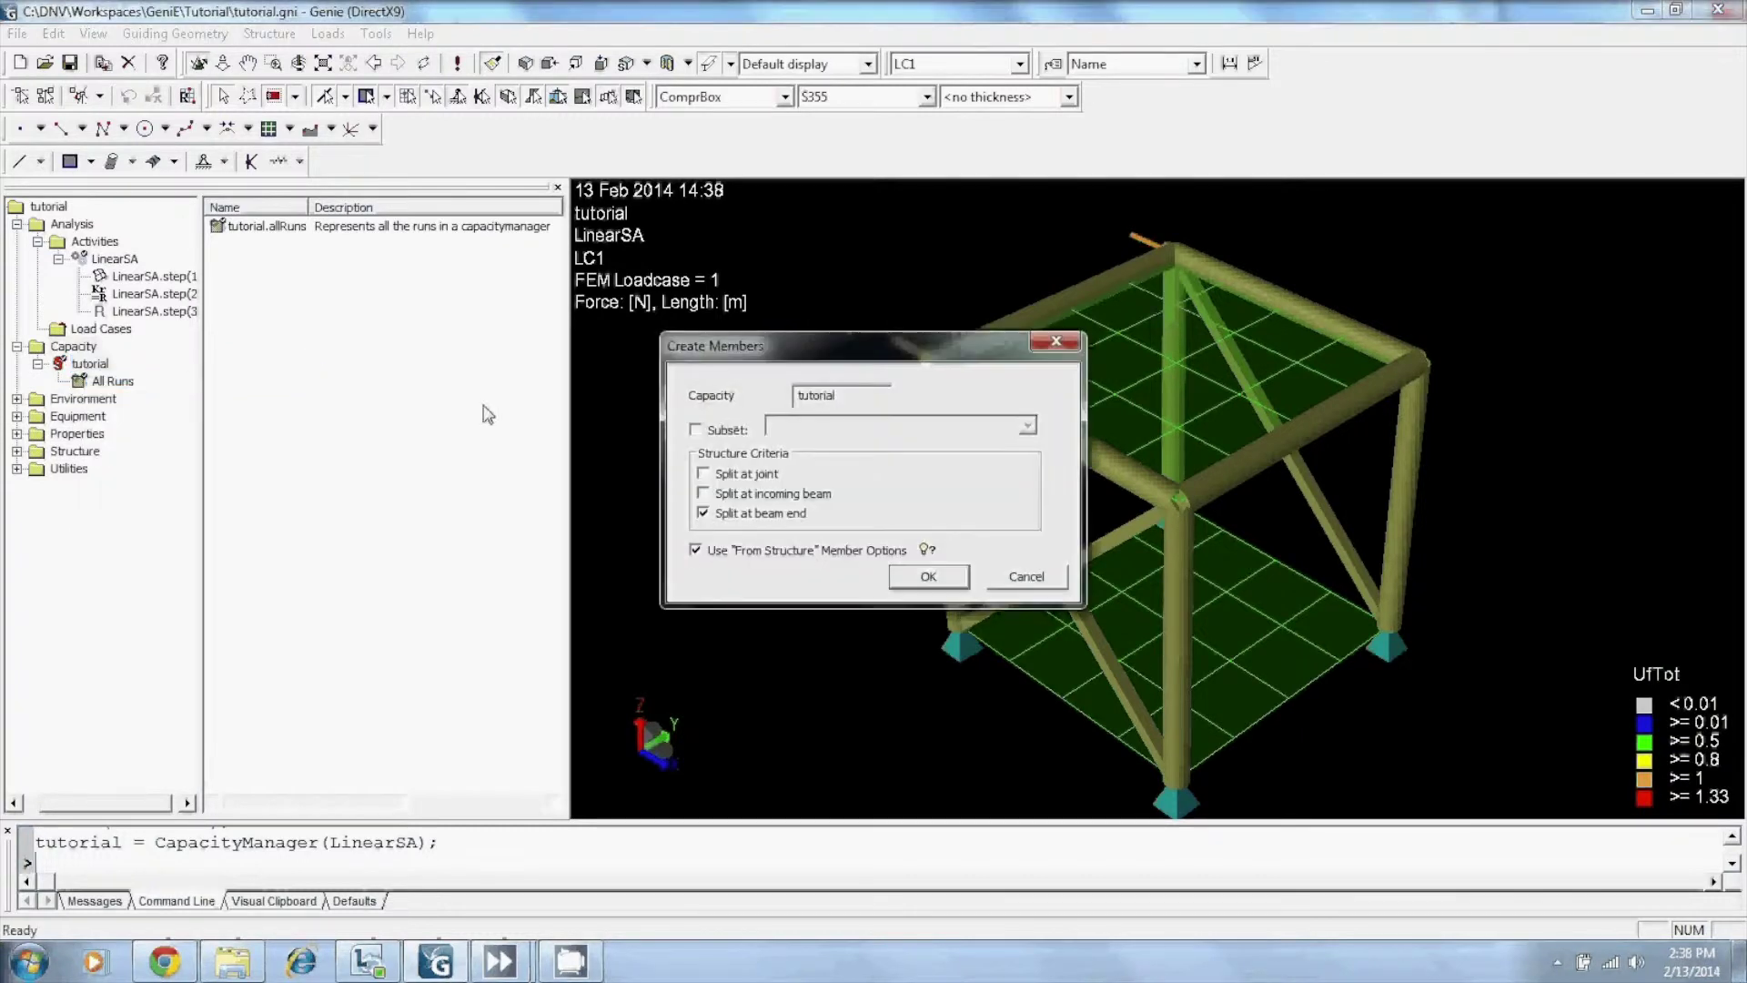
pyautogui.click(914, 579)
# - Add code check run tutorial.run(1) under API WSD 2002 with load case LC1 Operating, and list its members
pyautogui.rightClick(84, 366)
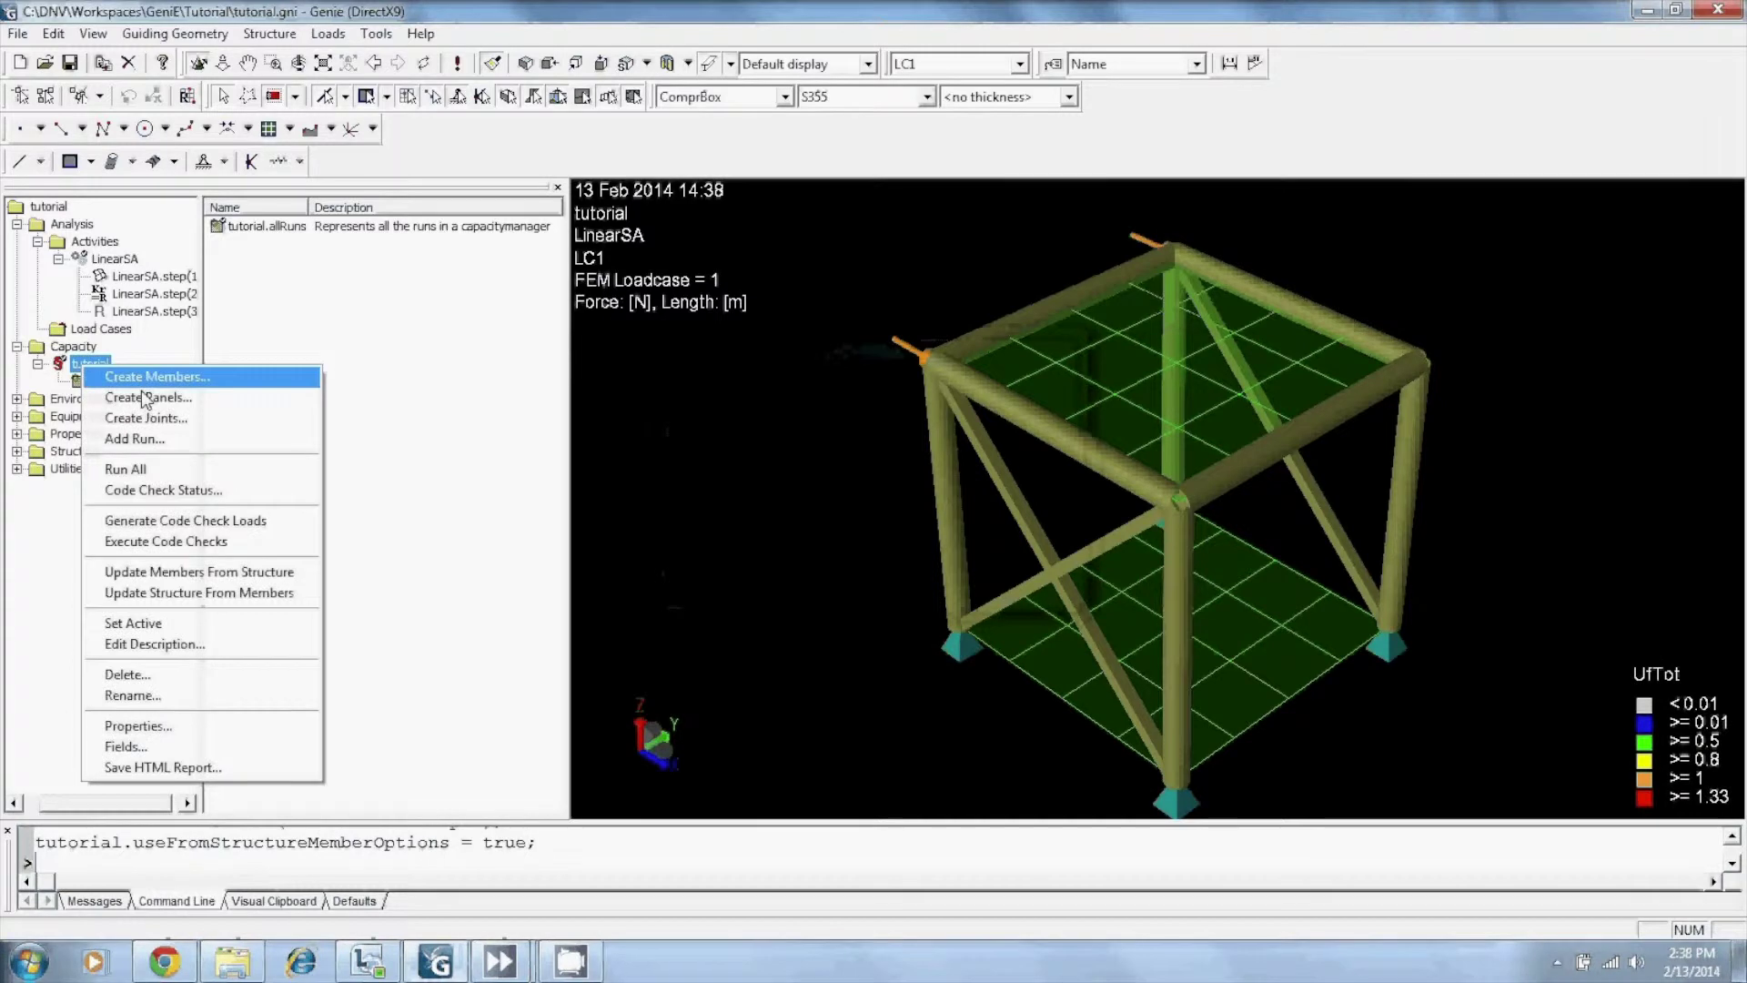
pyautogui.click(166, 434)
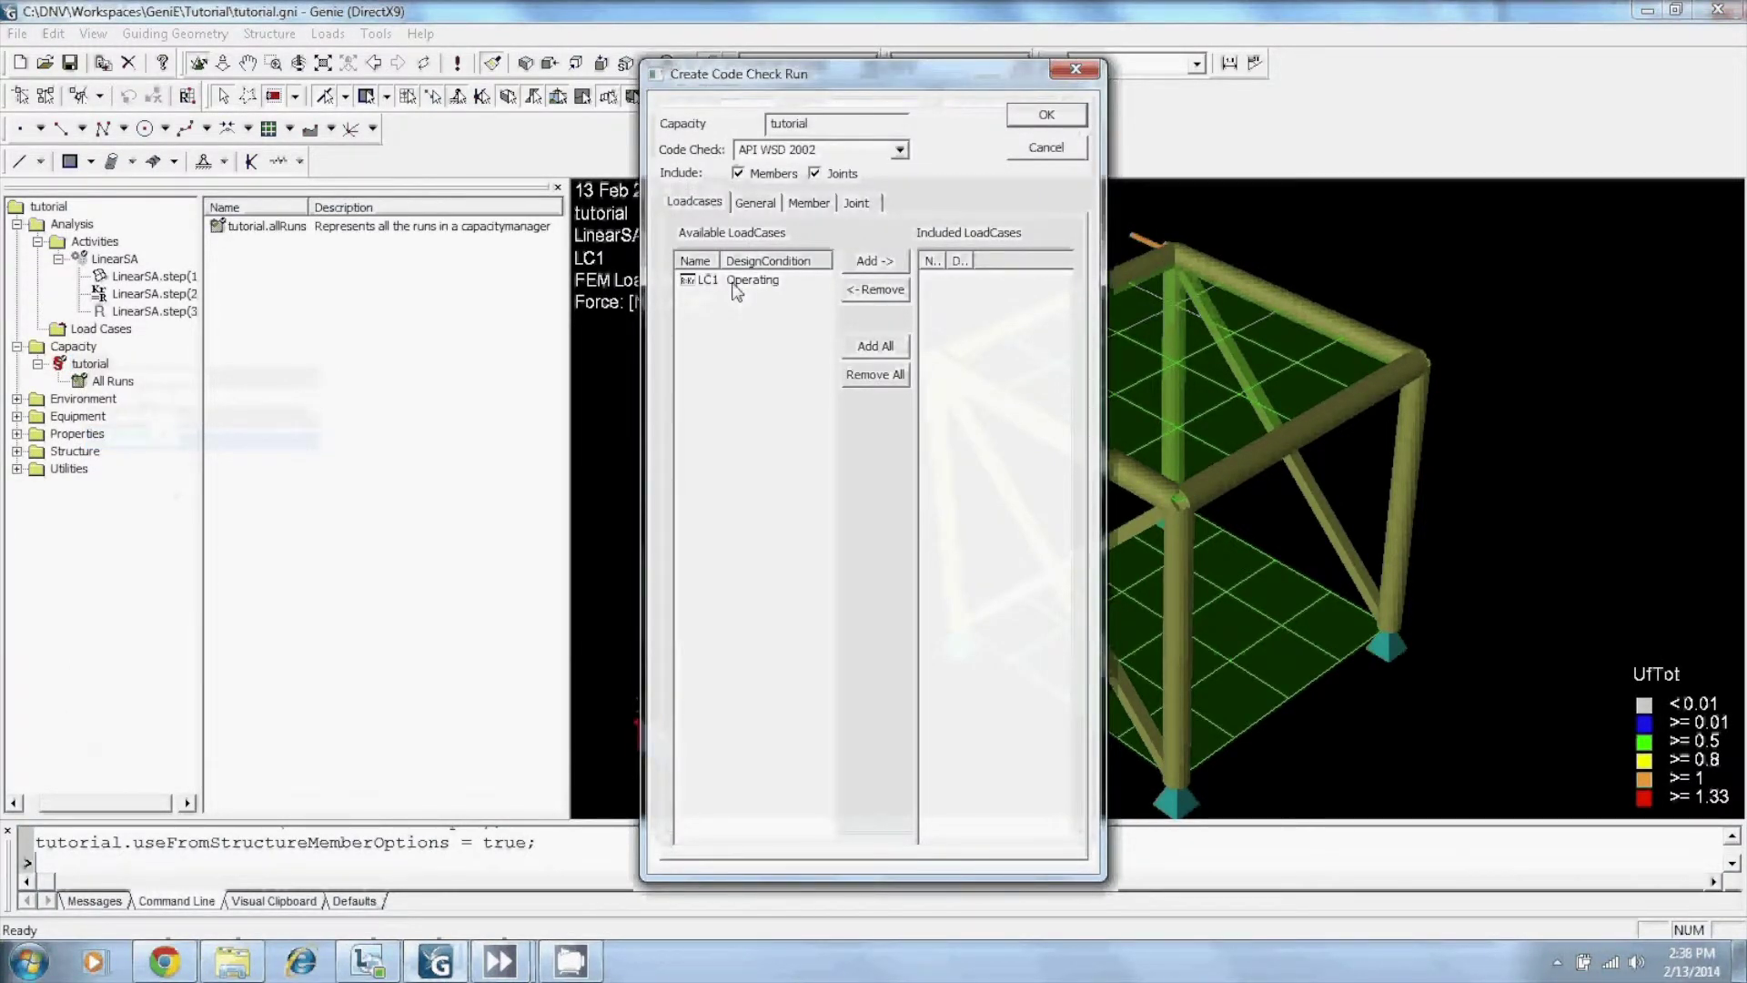
pyautogui.click(737, 282)
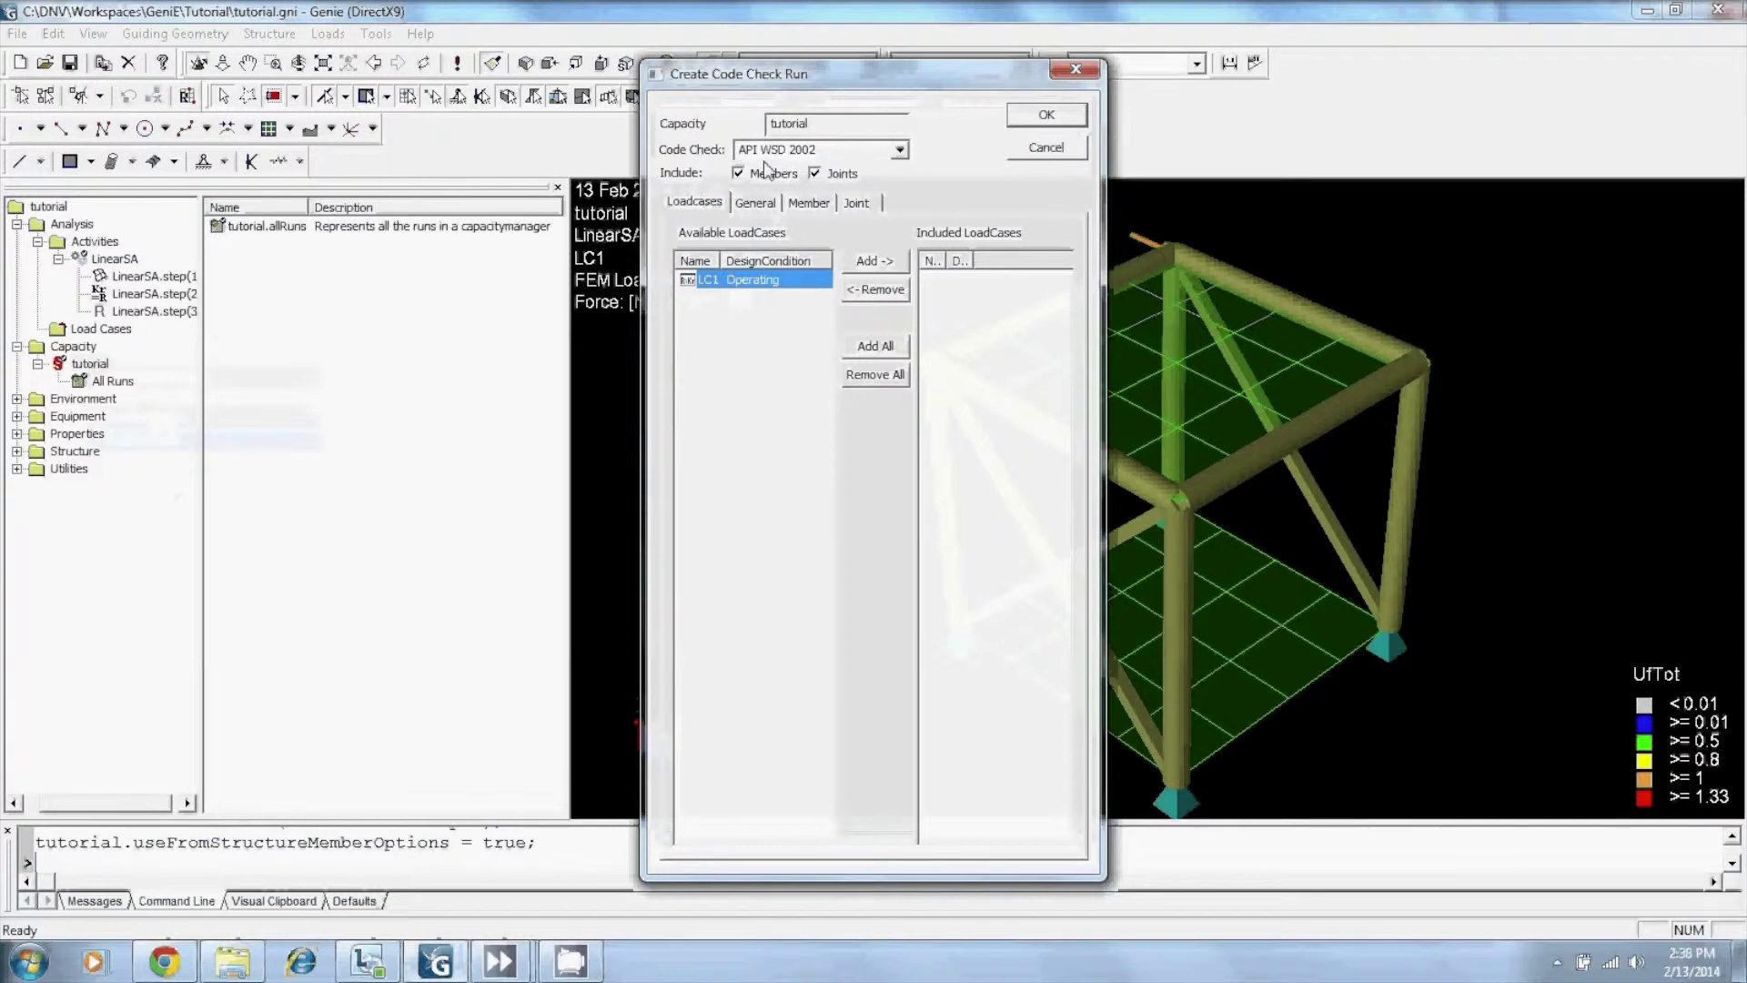
pyautogui.click(879, 266)
pyautogui.click(1038, 120)
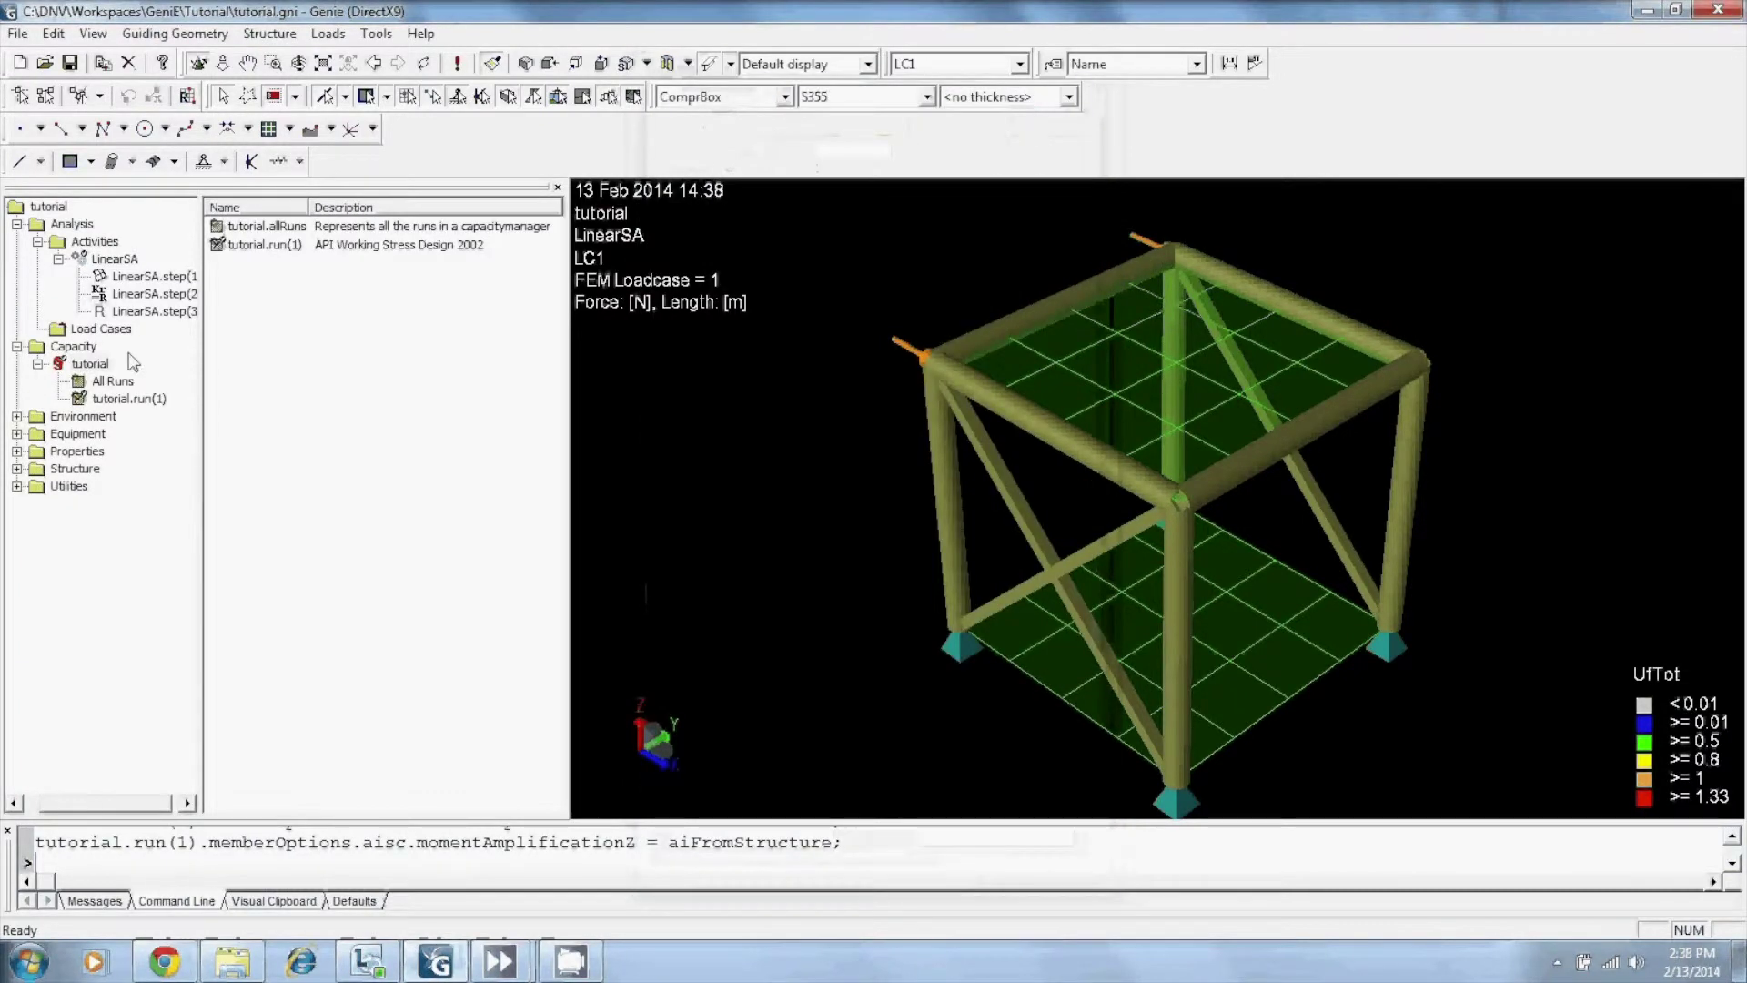
pyautogui.click(127, 399)
# - Generate loads and execute the code check on tutorial.run(1), widening the results table to show SubCheck
pyautogui.rightClick(110, 401)
pyautogui.click(184, 415)
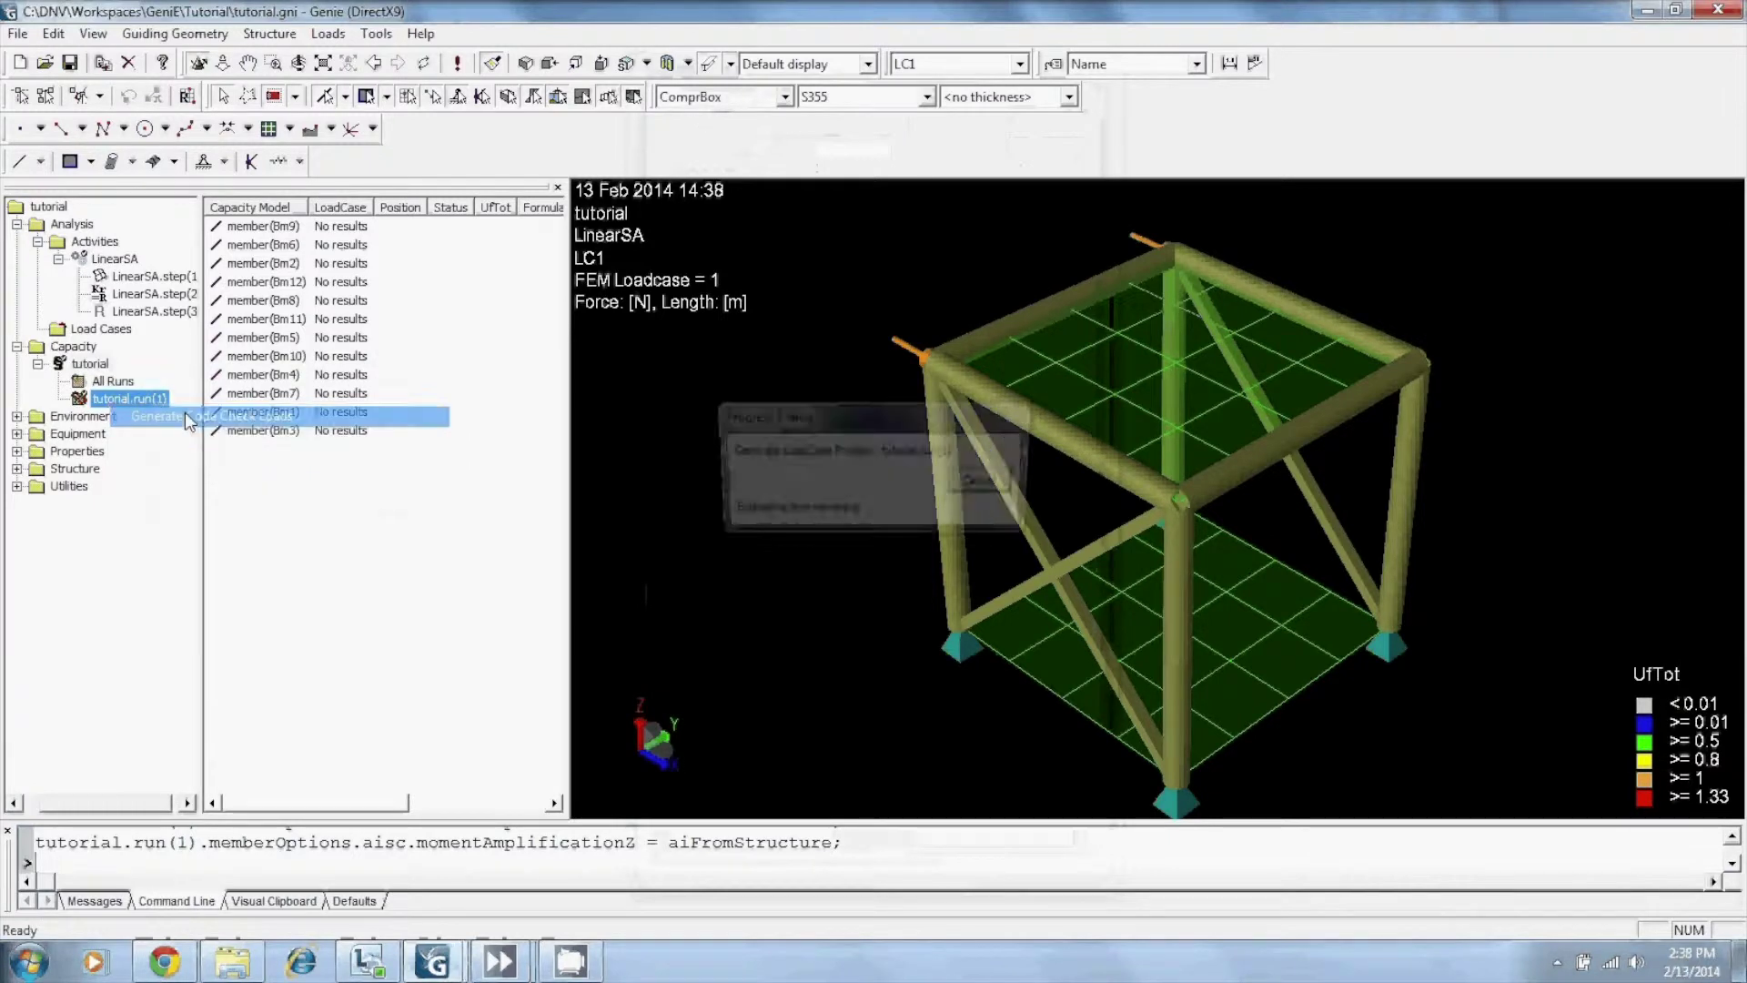
pyautogui.rightClick(160, 406)
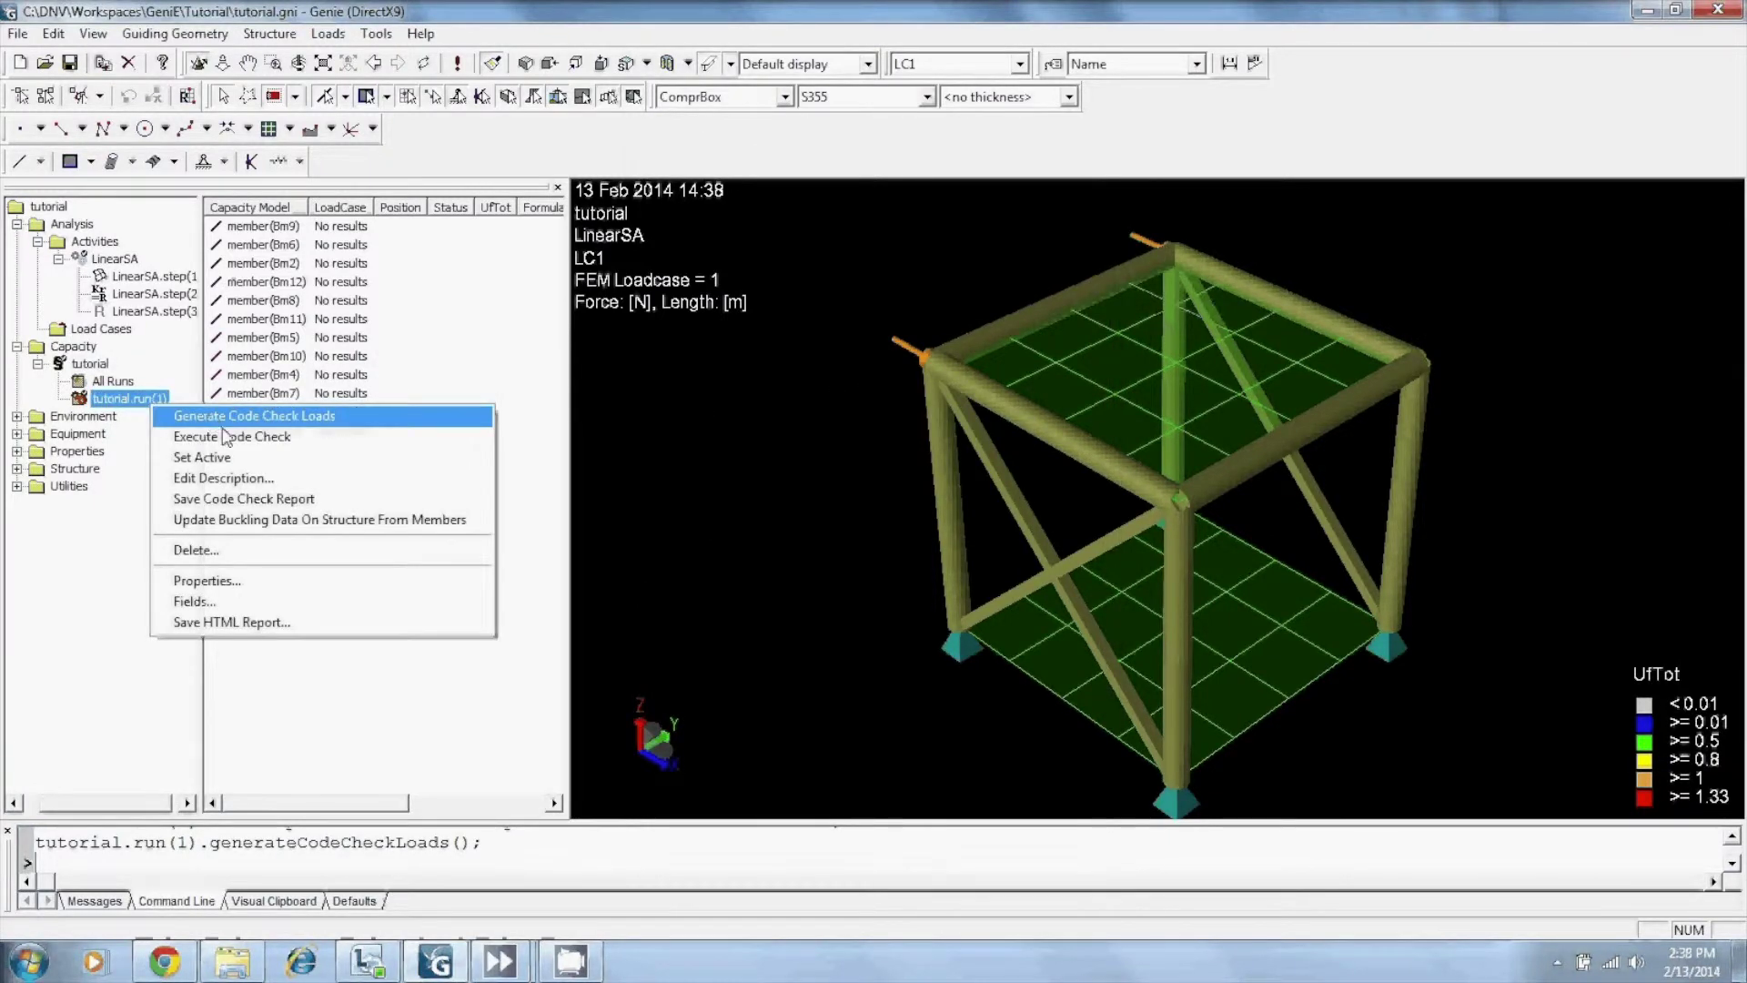
pyautogui.click(223, 436)
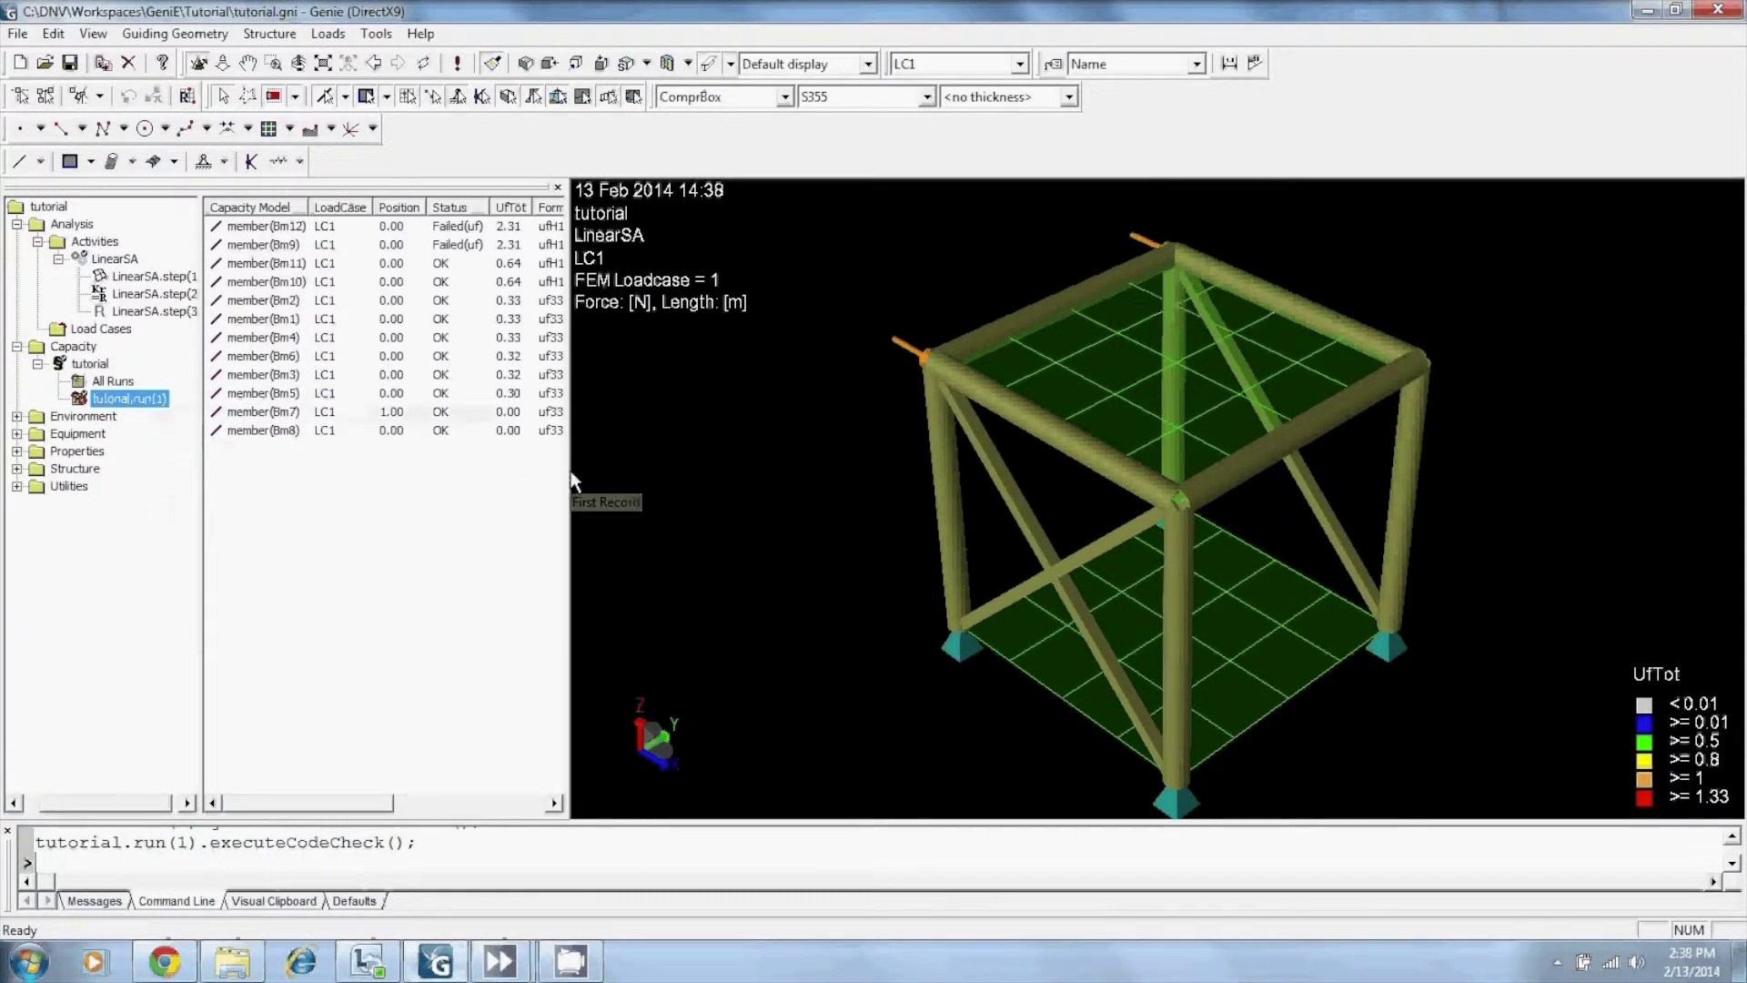
pyautogui.moveTo(570, 472); pyautogui.dragTo(697, 469)
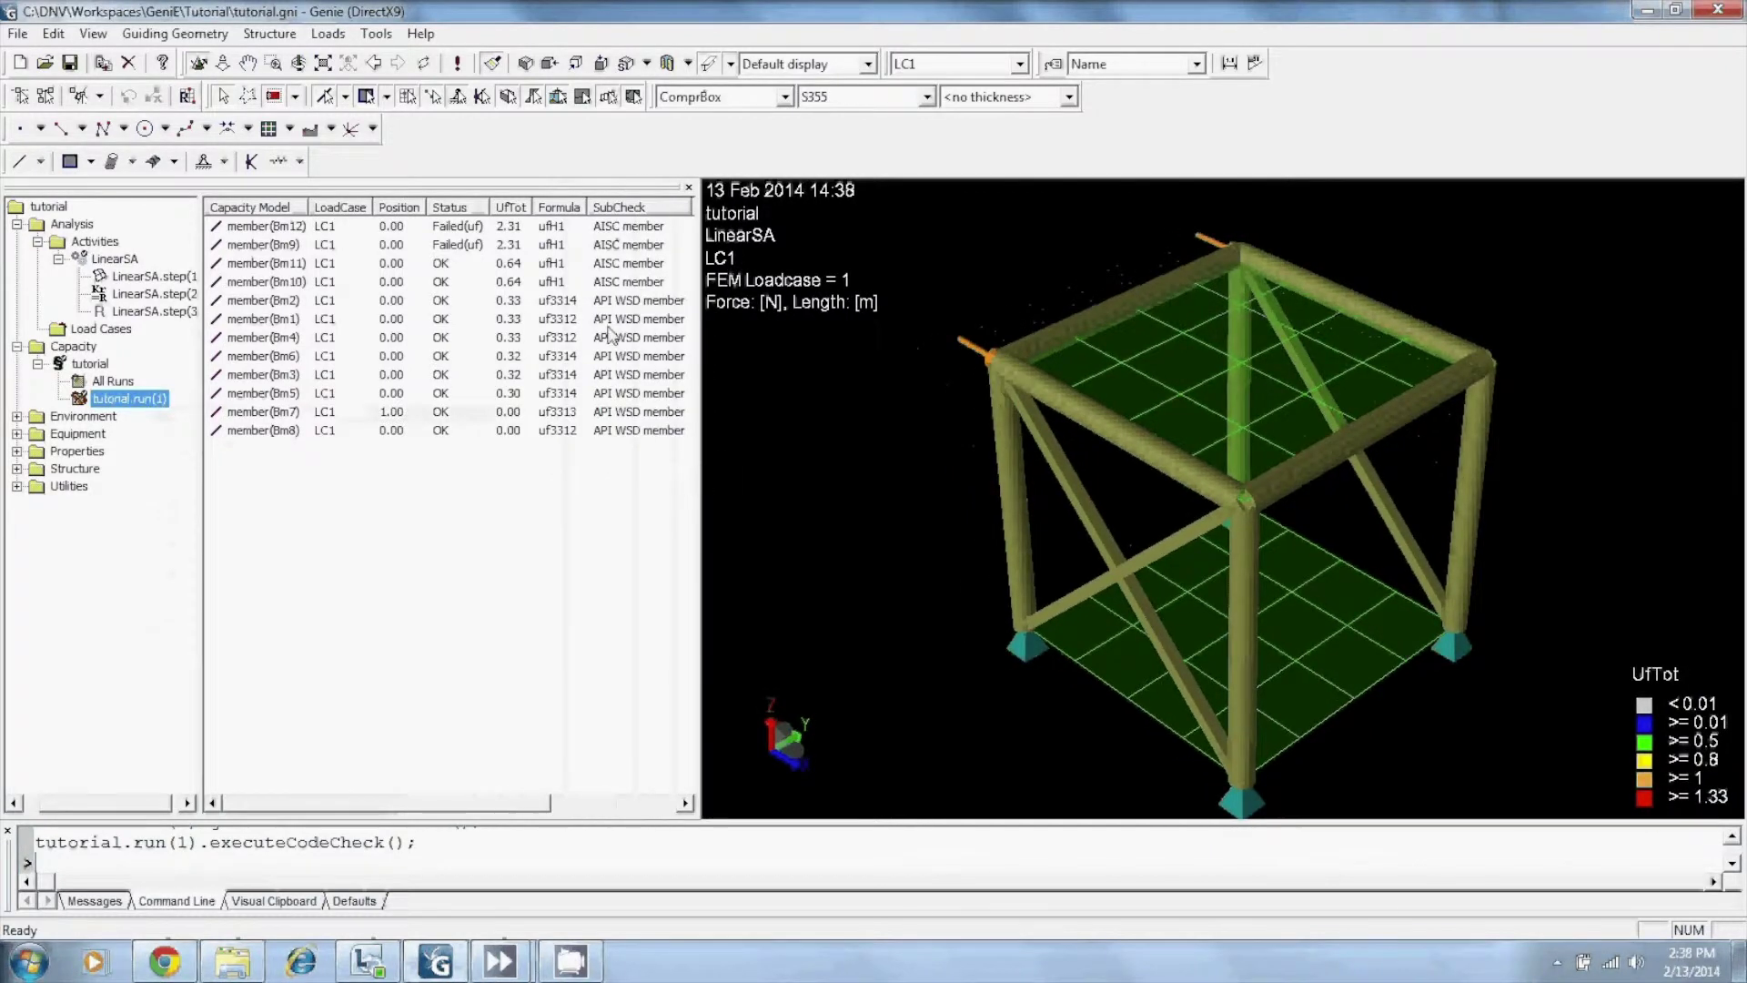
pyautogui.click(870, 68)
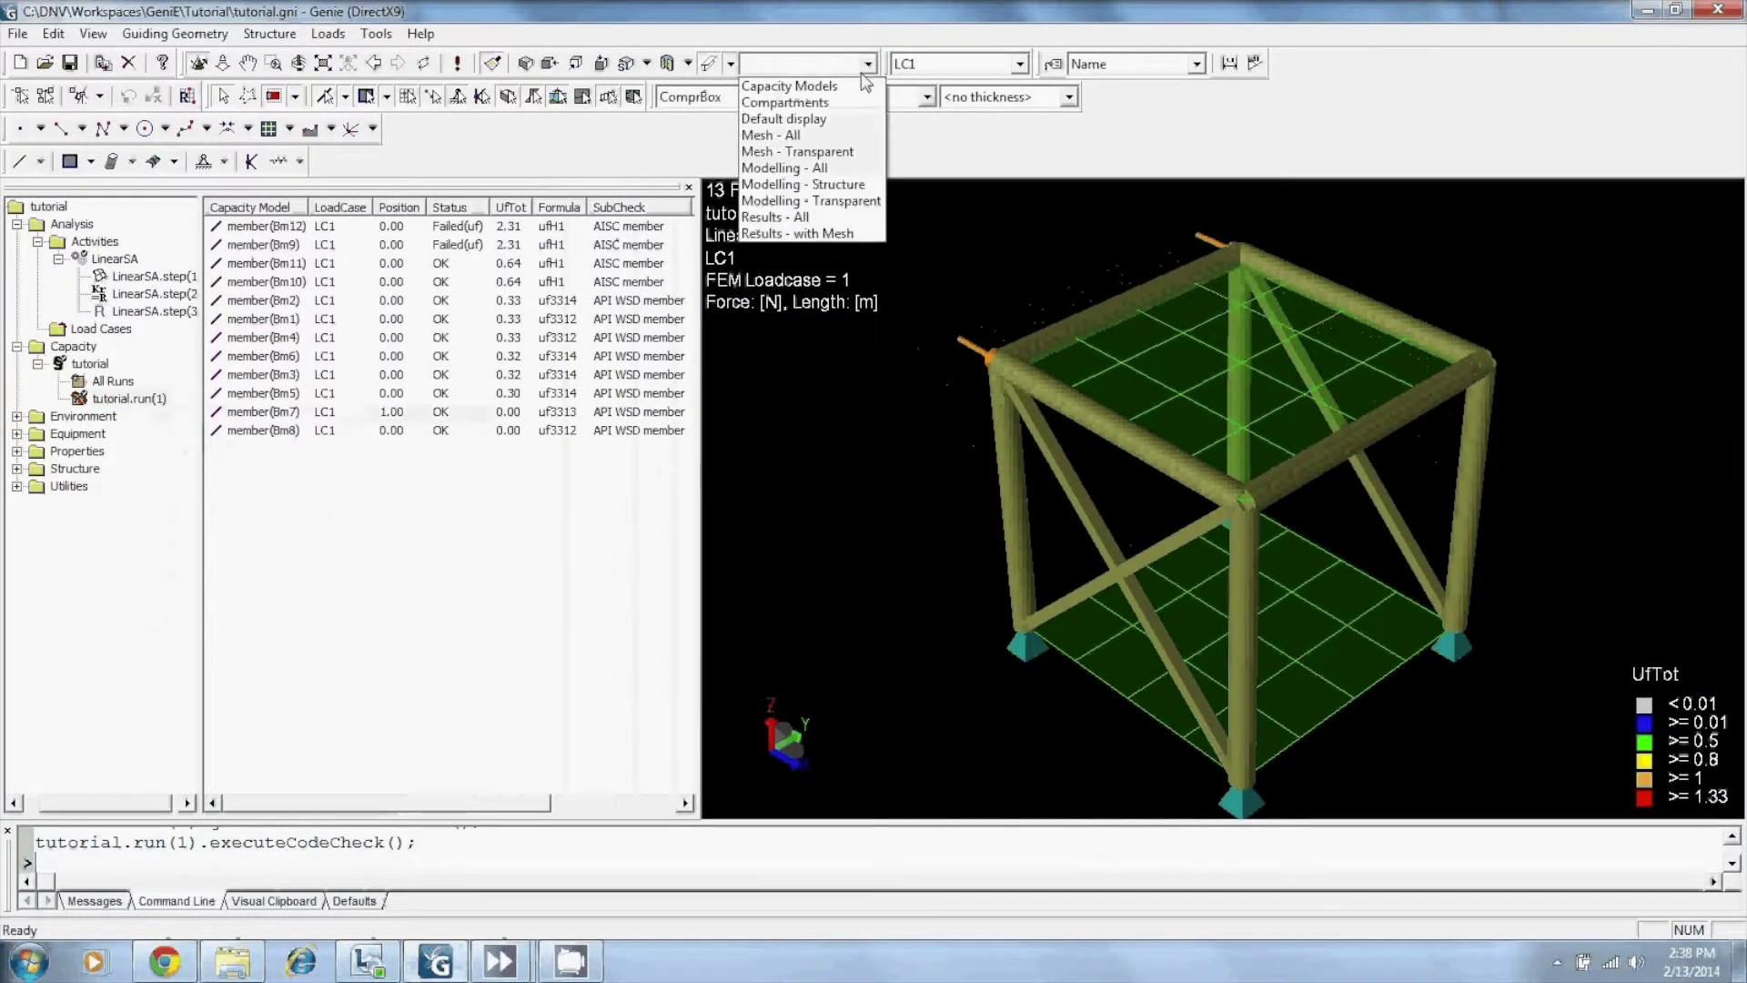
# - Switch to the Capacity Models display and colour all twelve members by their UfTot results
pyautogui.click(792, 80)
pyautogui.click(508, 227)
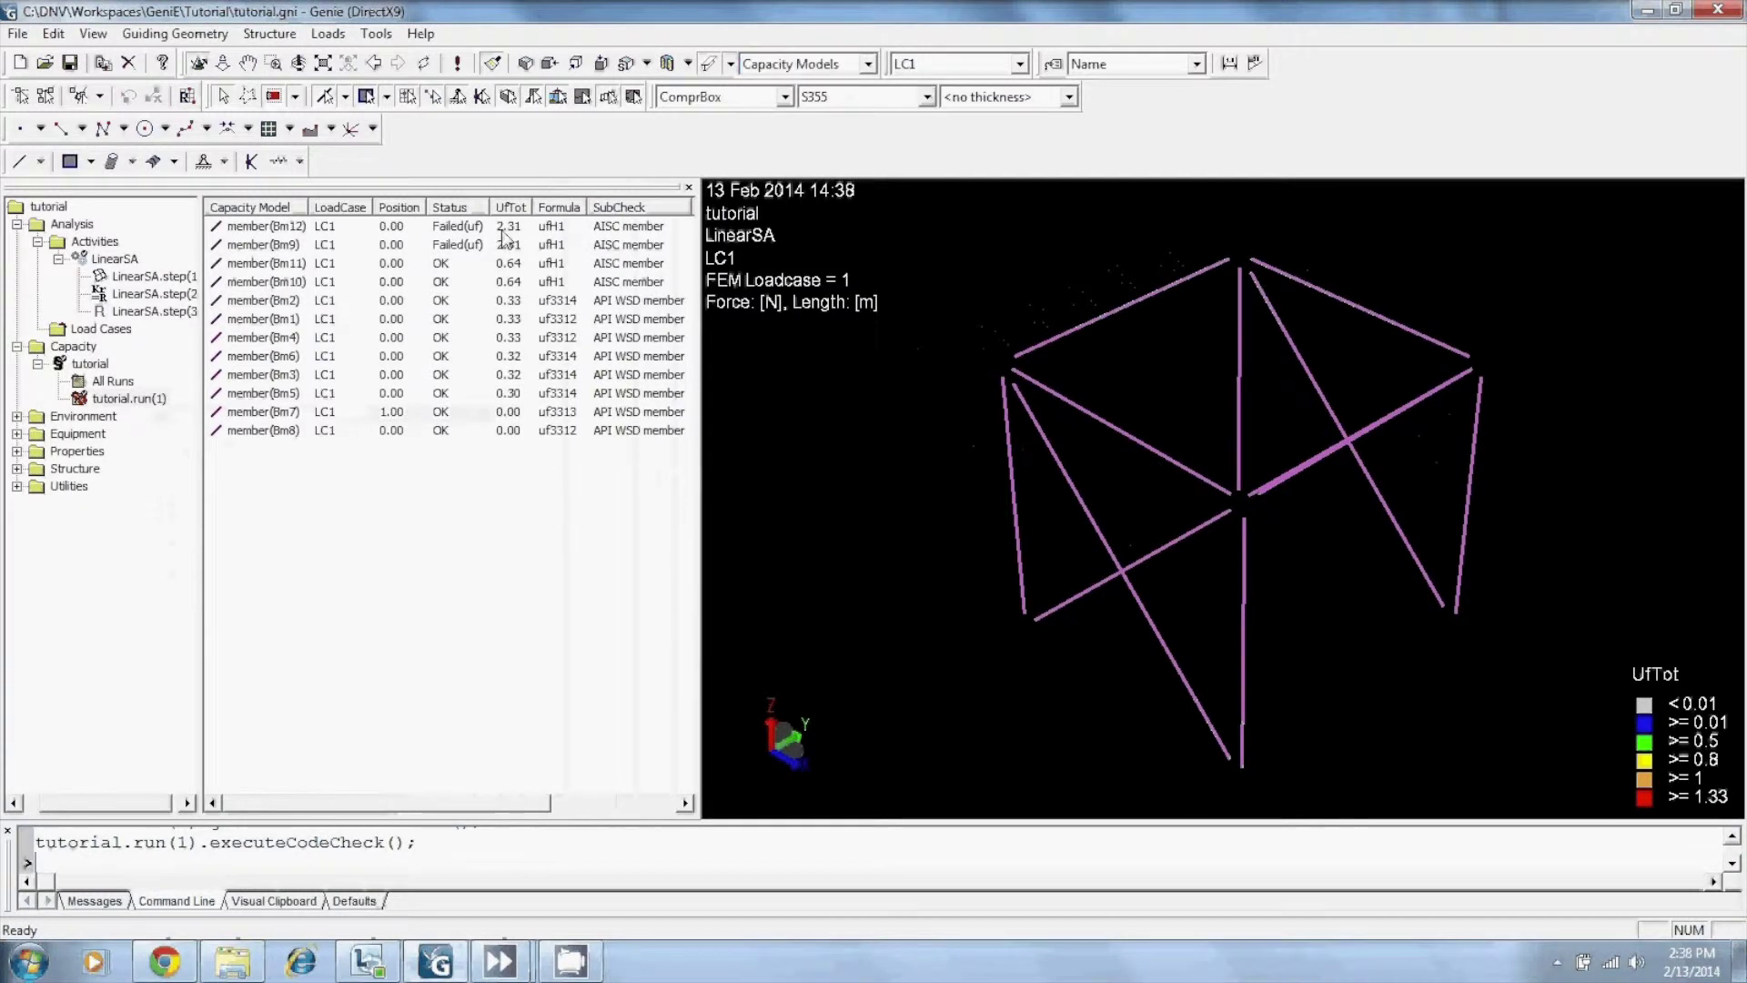
pyautogui.keyDown('shift'); pyautogui.click(496, 431); pyautogui.keyUp('shift')
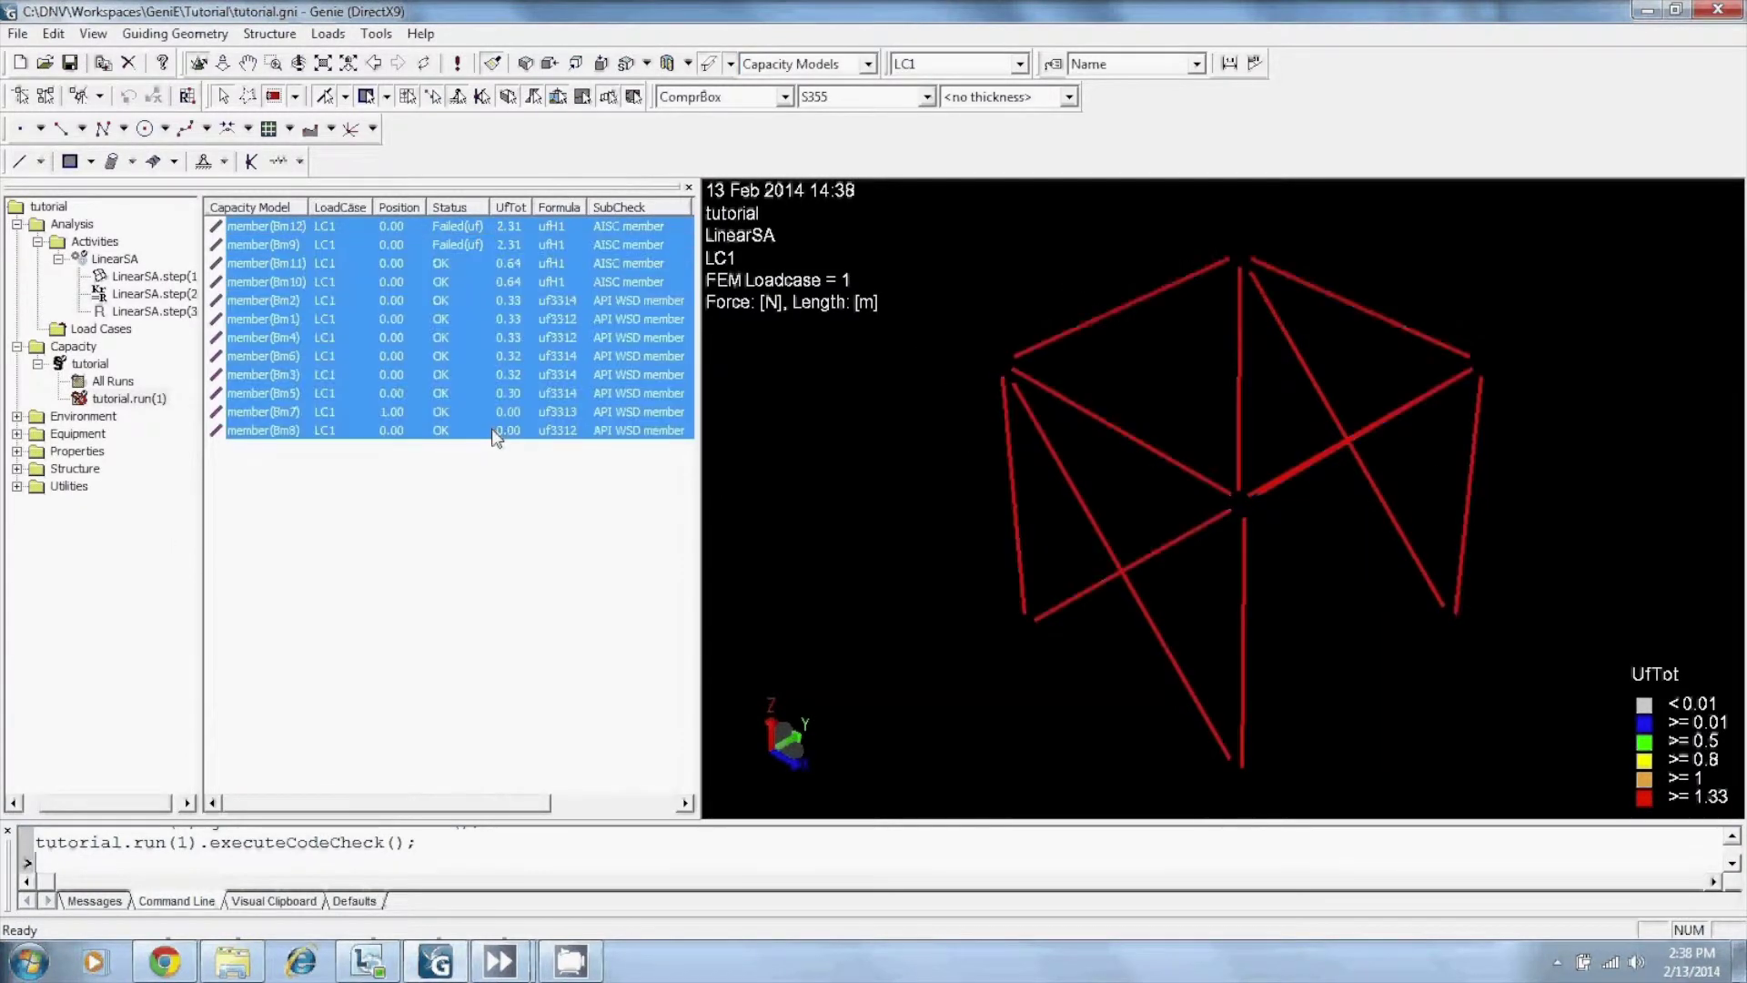
pyautogui.rightClick(498, 438)
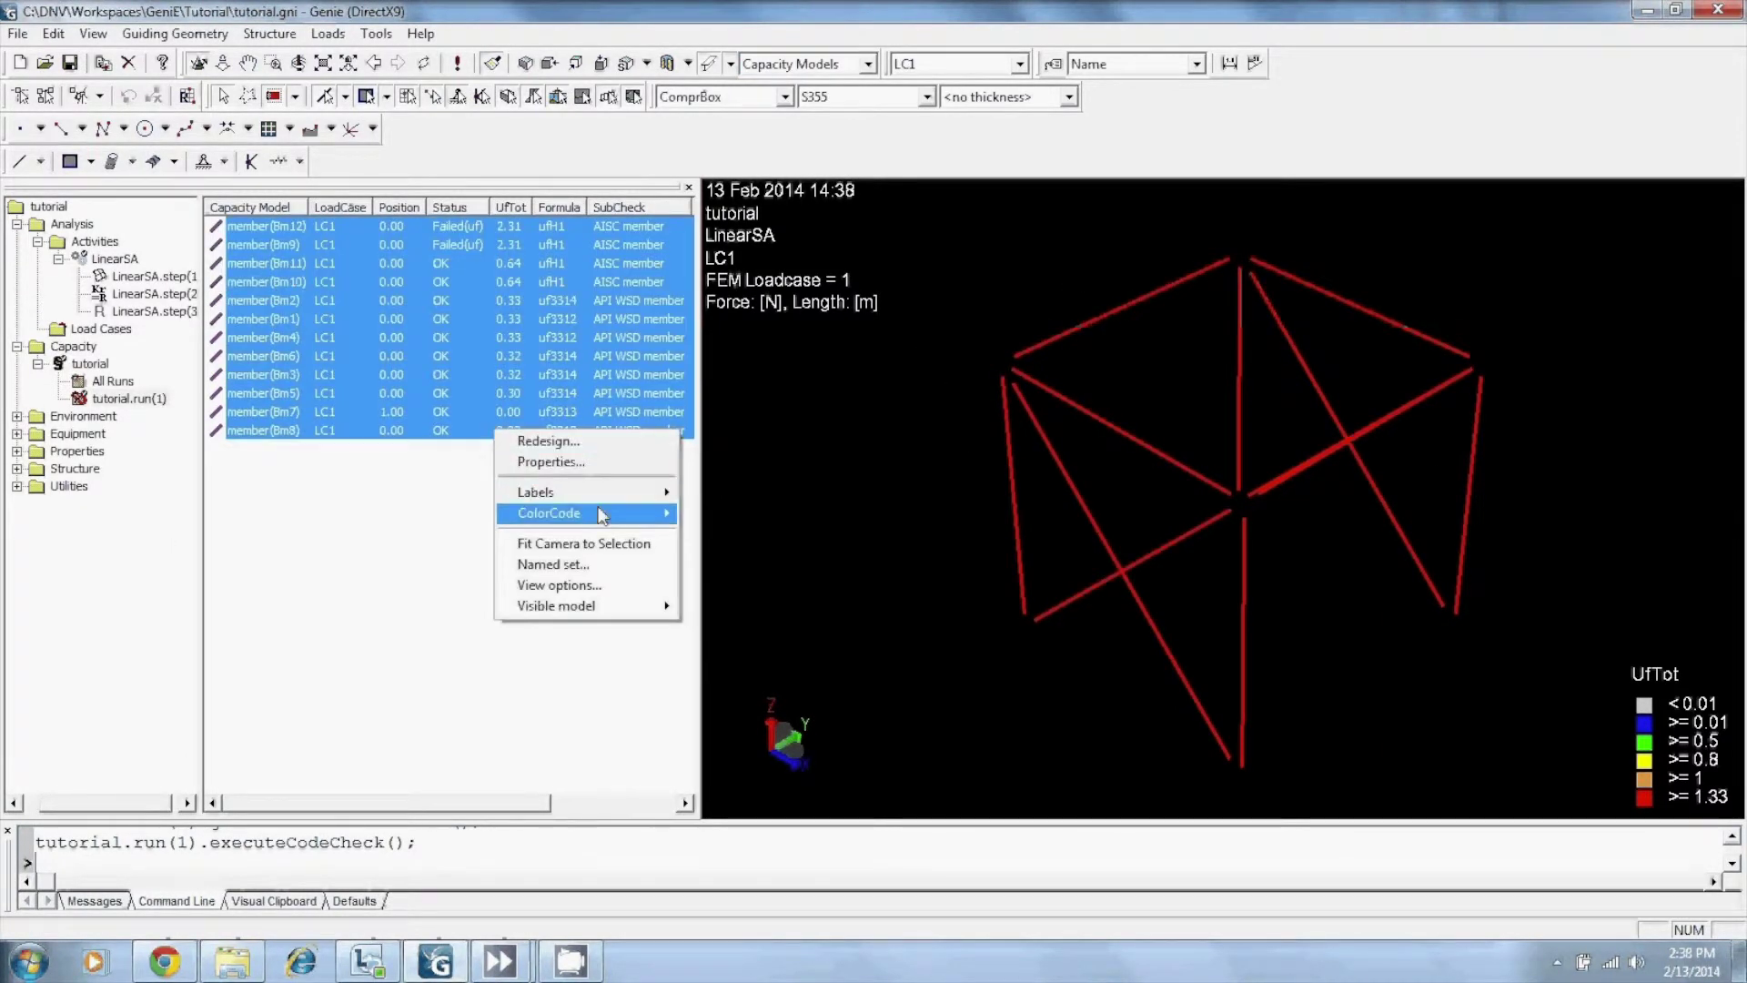
pyautogui.moveTo(603, 513)
pyautogui.moveTo(719, 513)
pyautogui.click(805, 513)
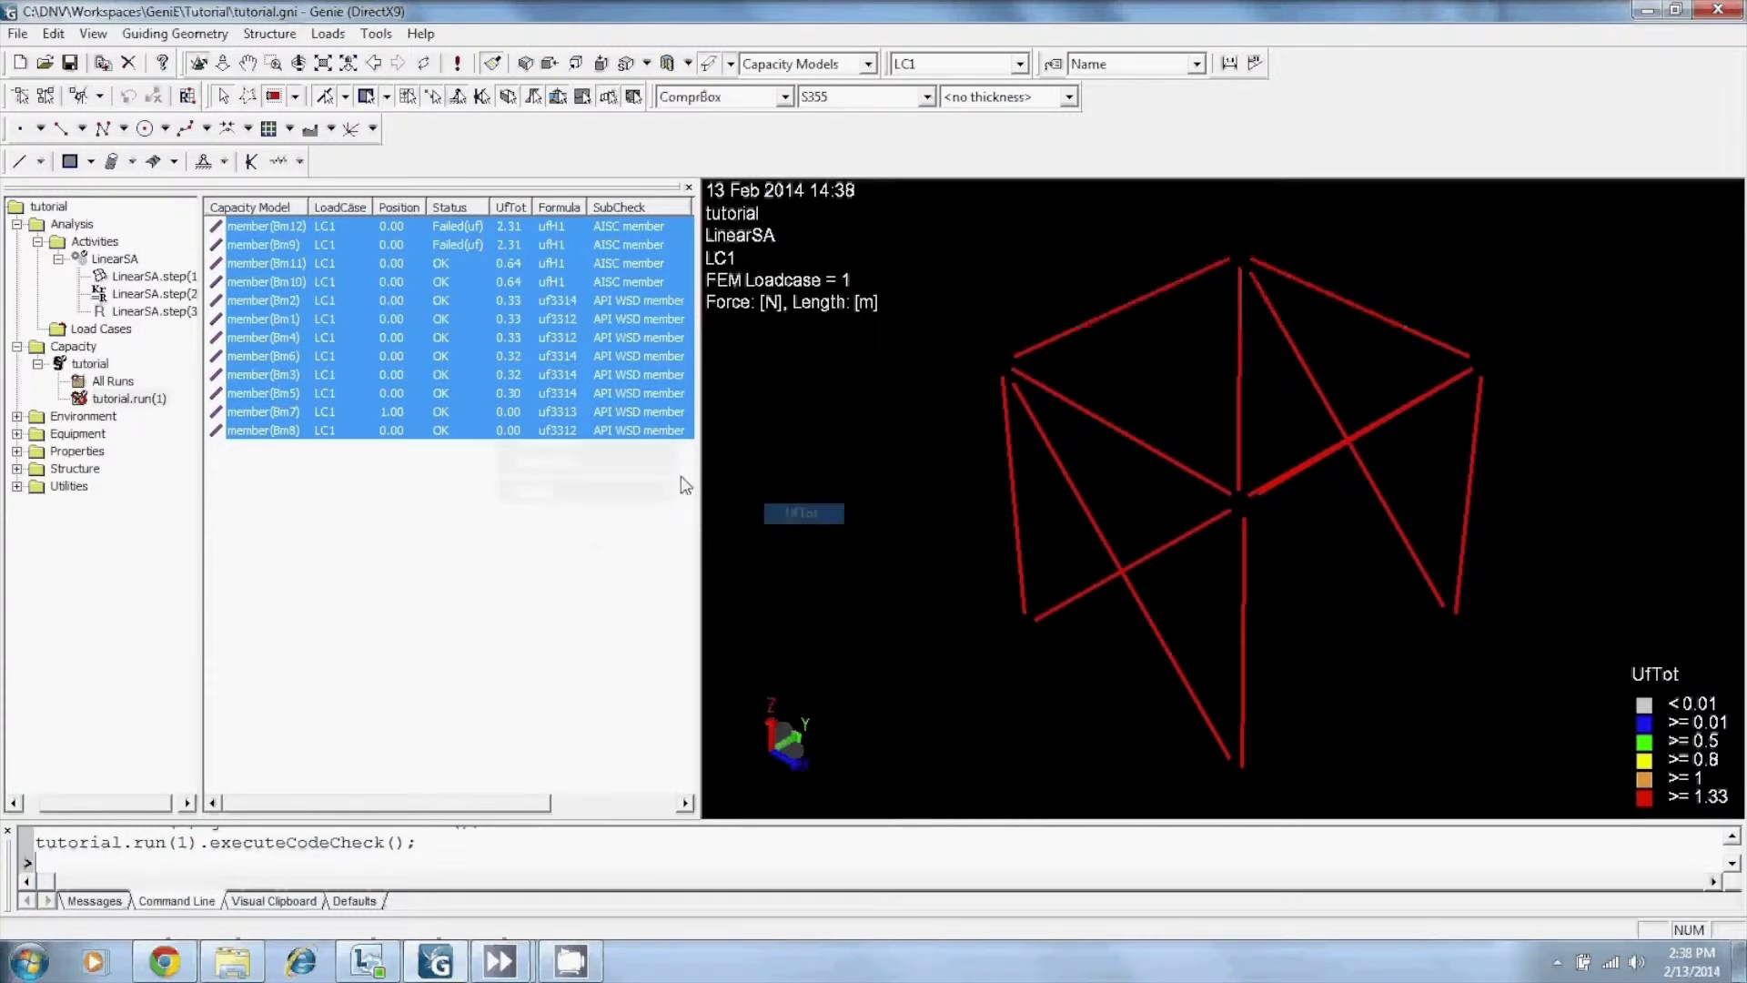
# - Label every member with its UfTot value, then select the brace labelled 0.30
pyautogui.rightClick(593, 430)
pyautogui.moveTo(664, 488)
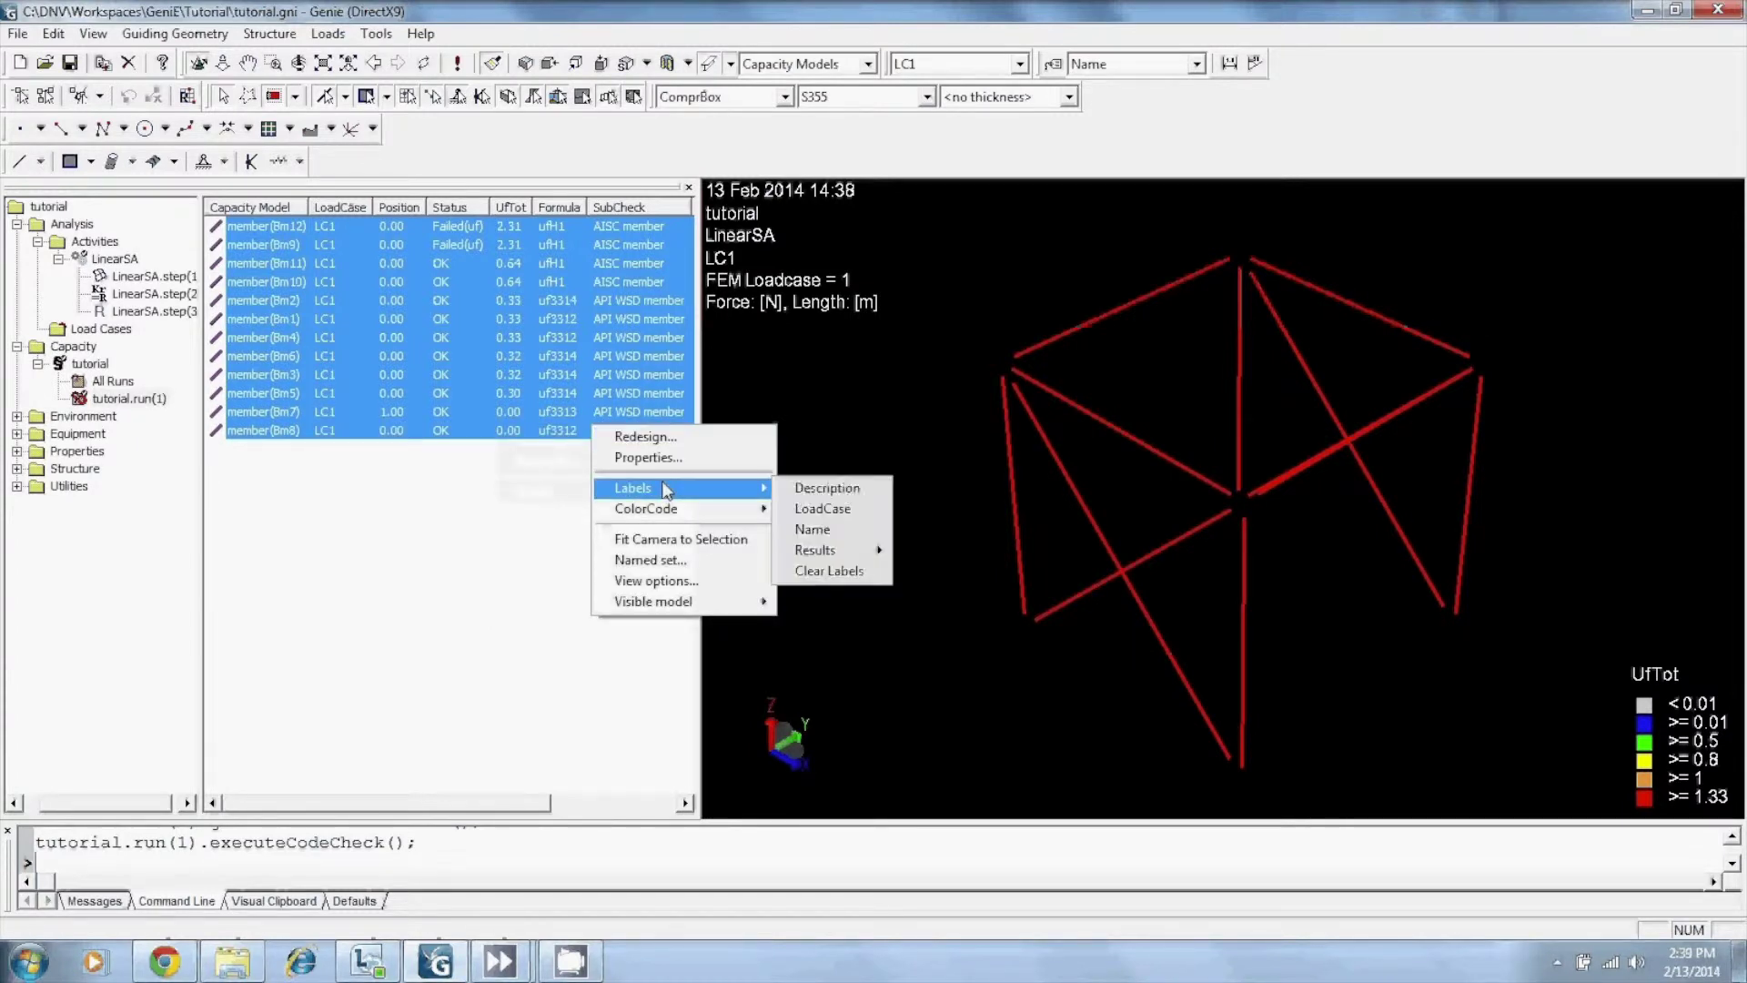
pyautogui.moveTo(832, 549)
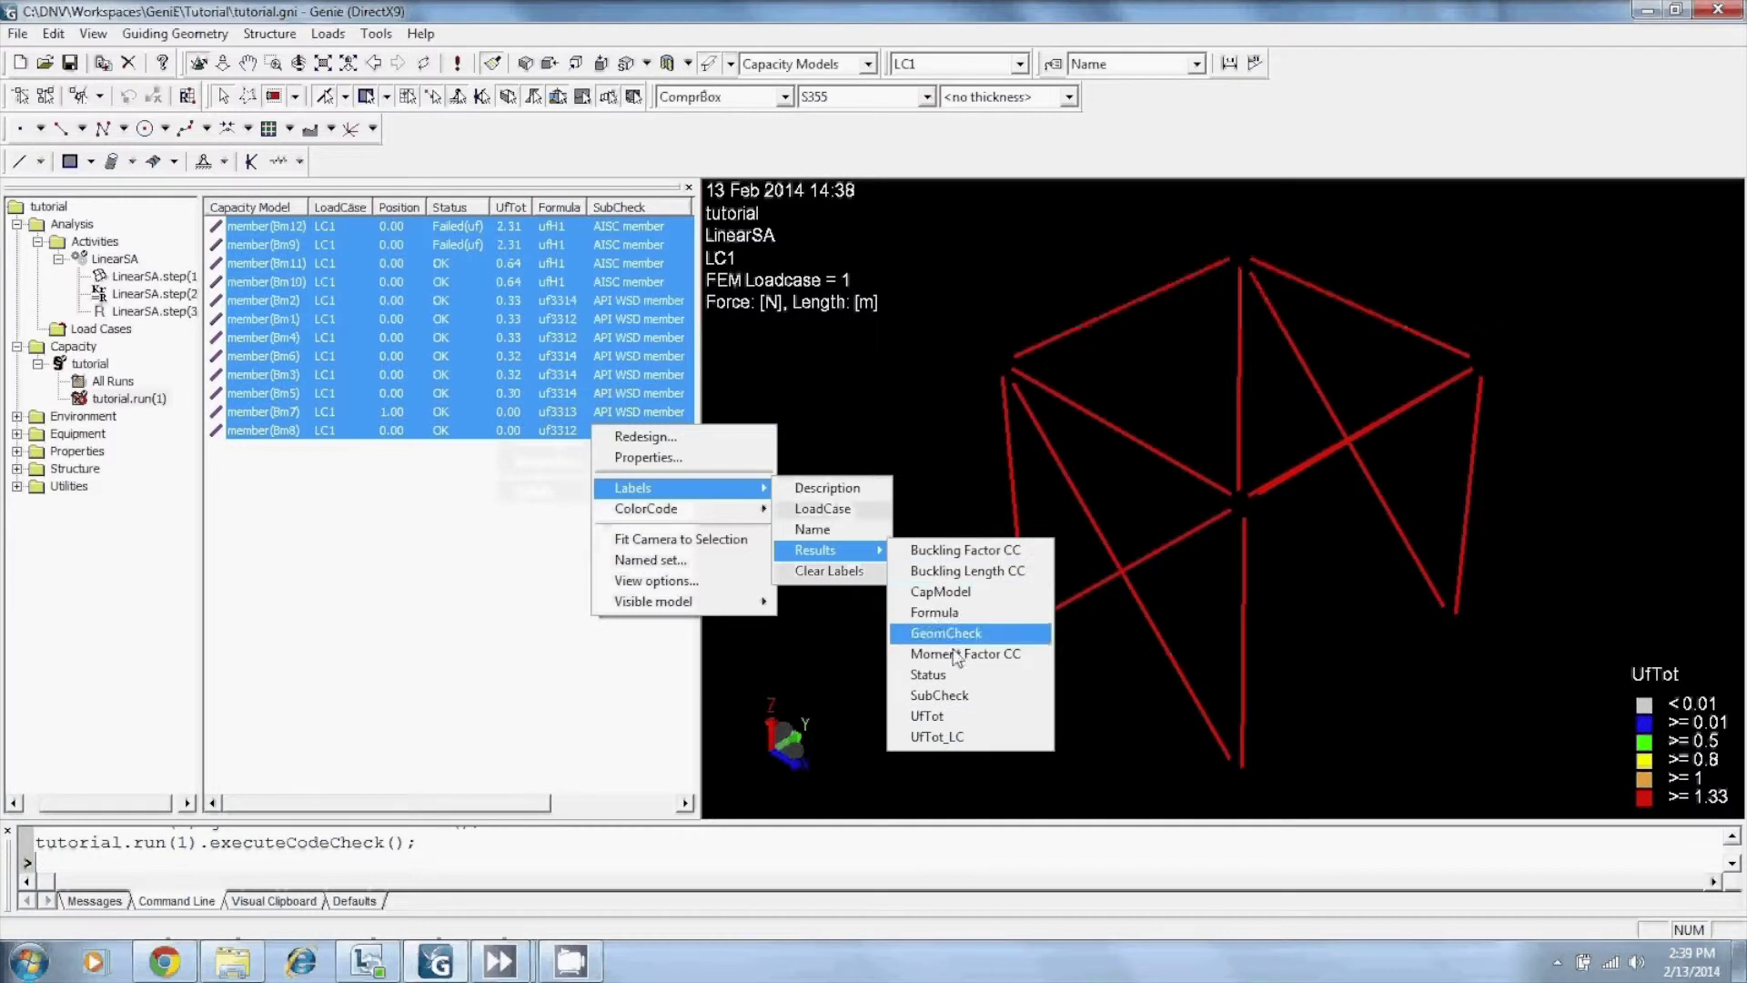
pyautogui.click(969, 718)
pyautogui.click(888, 493)
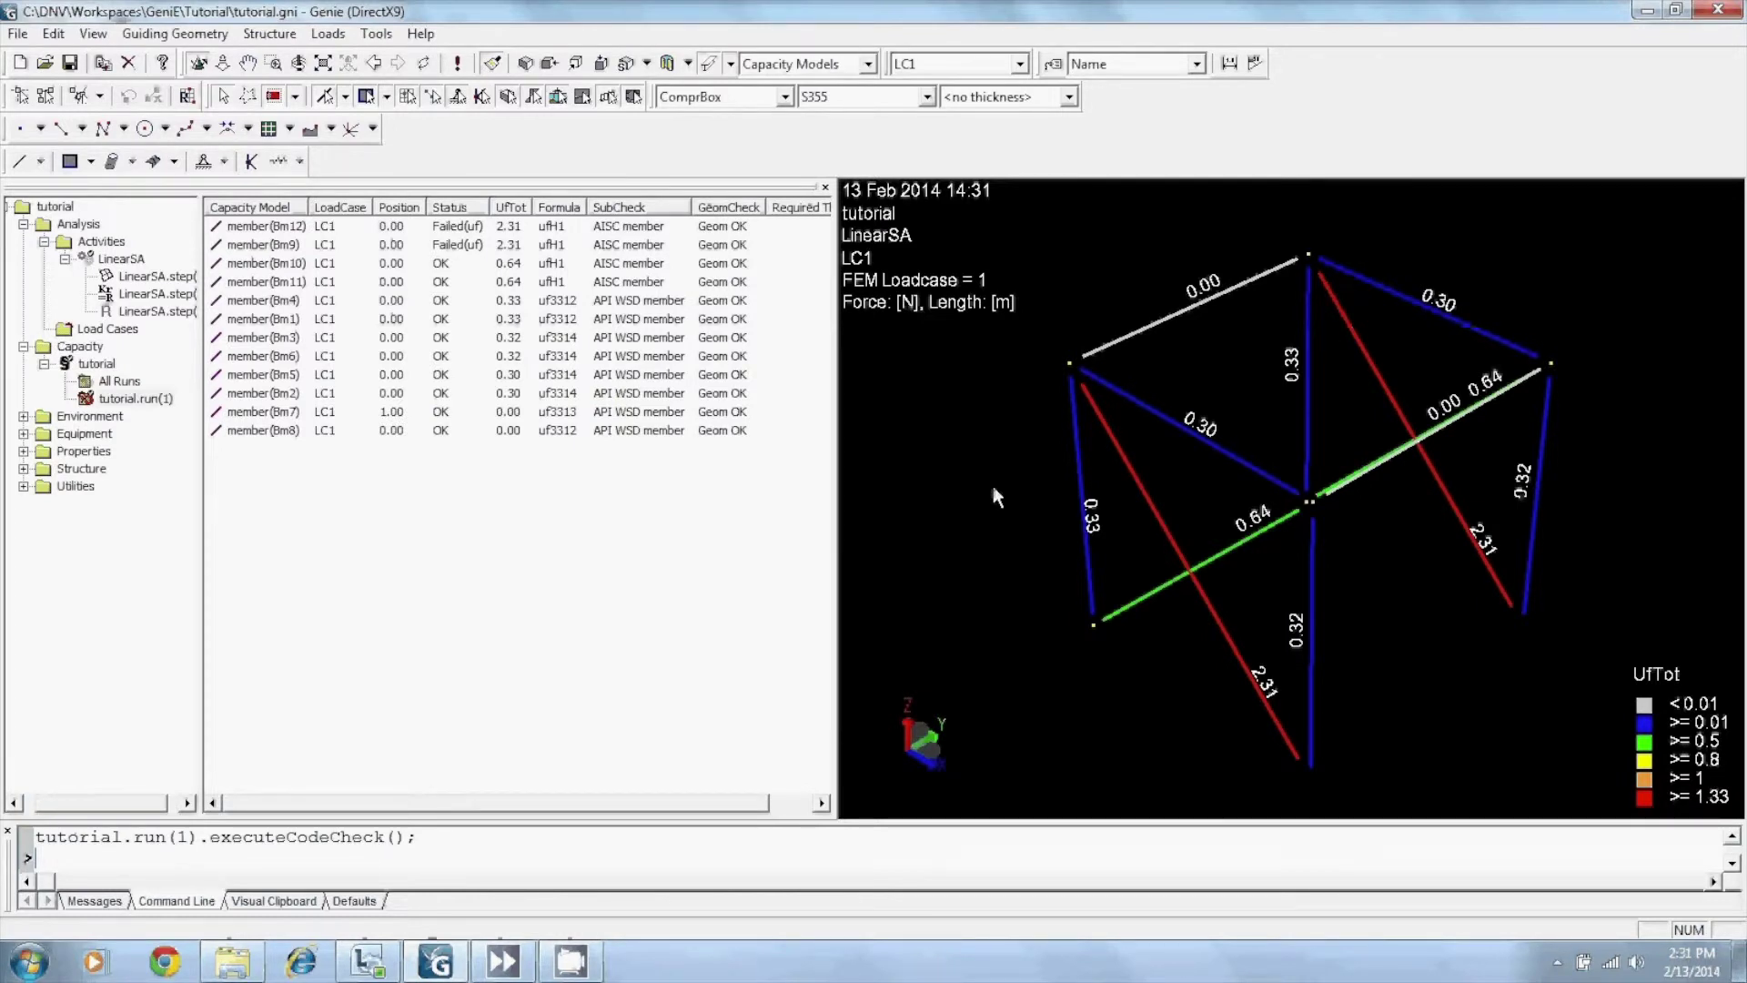
pyautogui.click(1184, 429)
# - Give brace Bm2 buckling length 1, effective length factor 4 and moment amplification 3
pyautogui.rightClick(1184, 429)
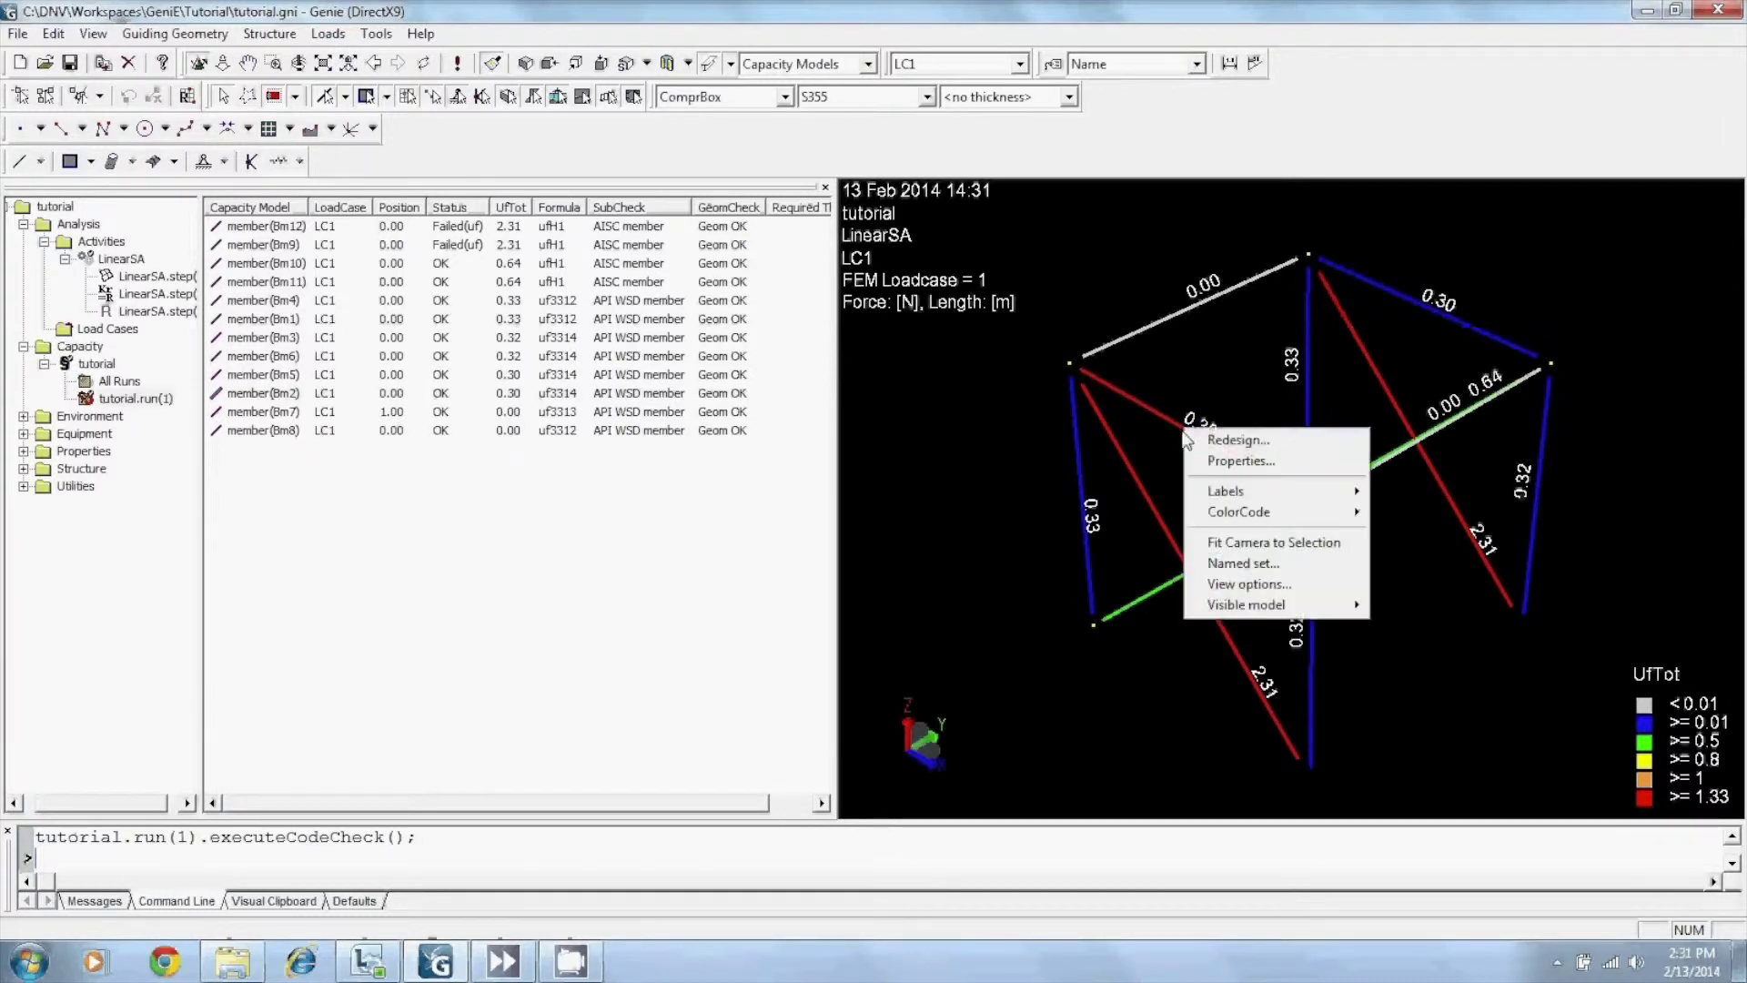
pyautogui.click(1243, 461)
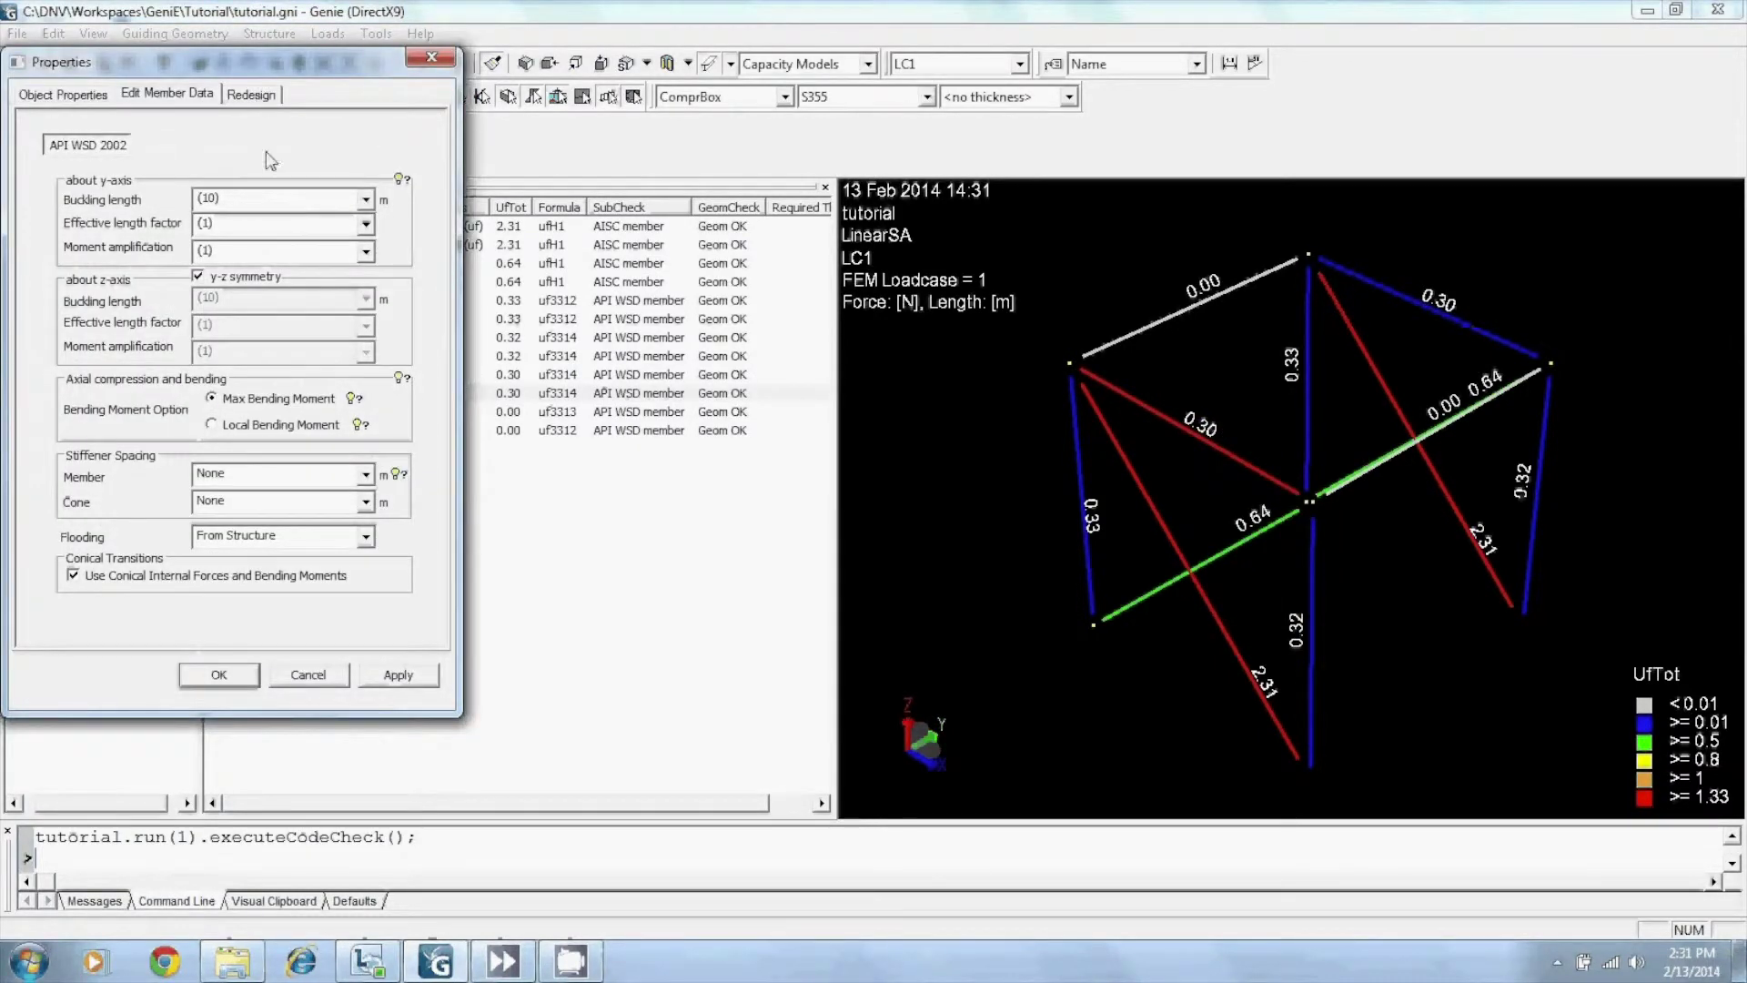
pyautogui.doubleClick(233, 197)
pyautogui.doubleClick(218, 251)
pyautogui.write('3')
pyautogui.doubleClick(202, 223)
pyautogui.write('4')
pyautogui.doubleClick(198, 198)
pyautogui.write('1')
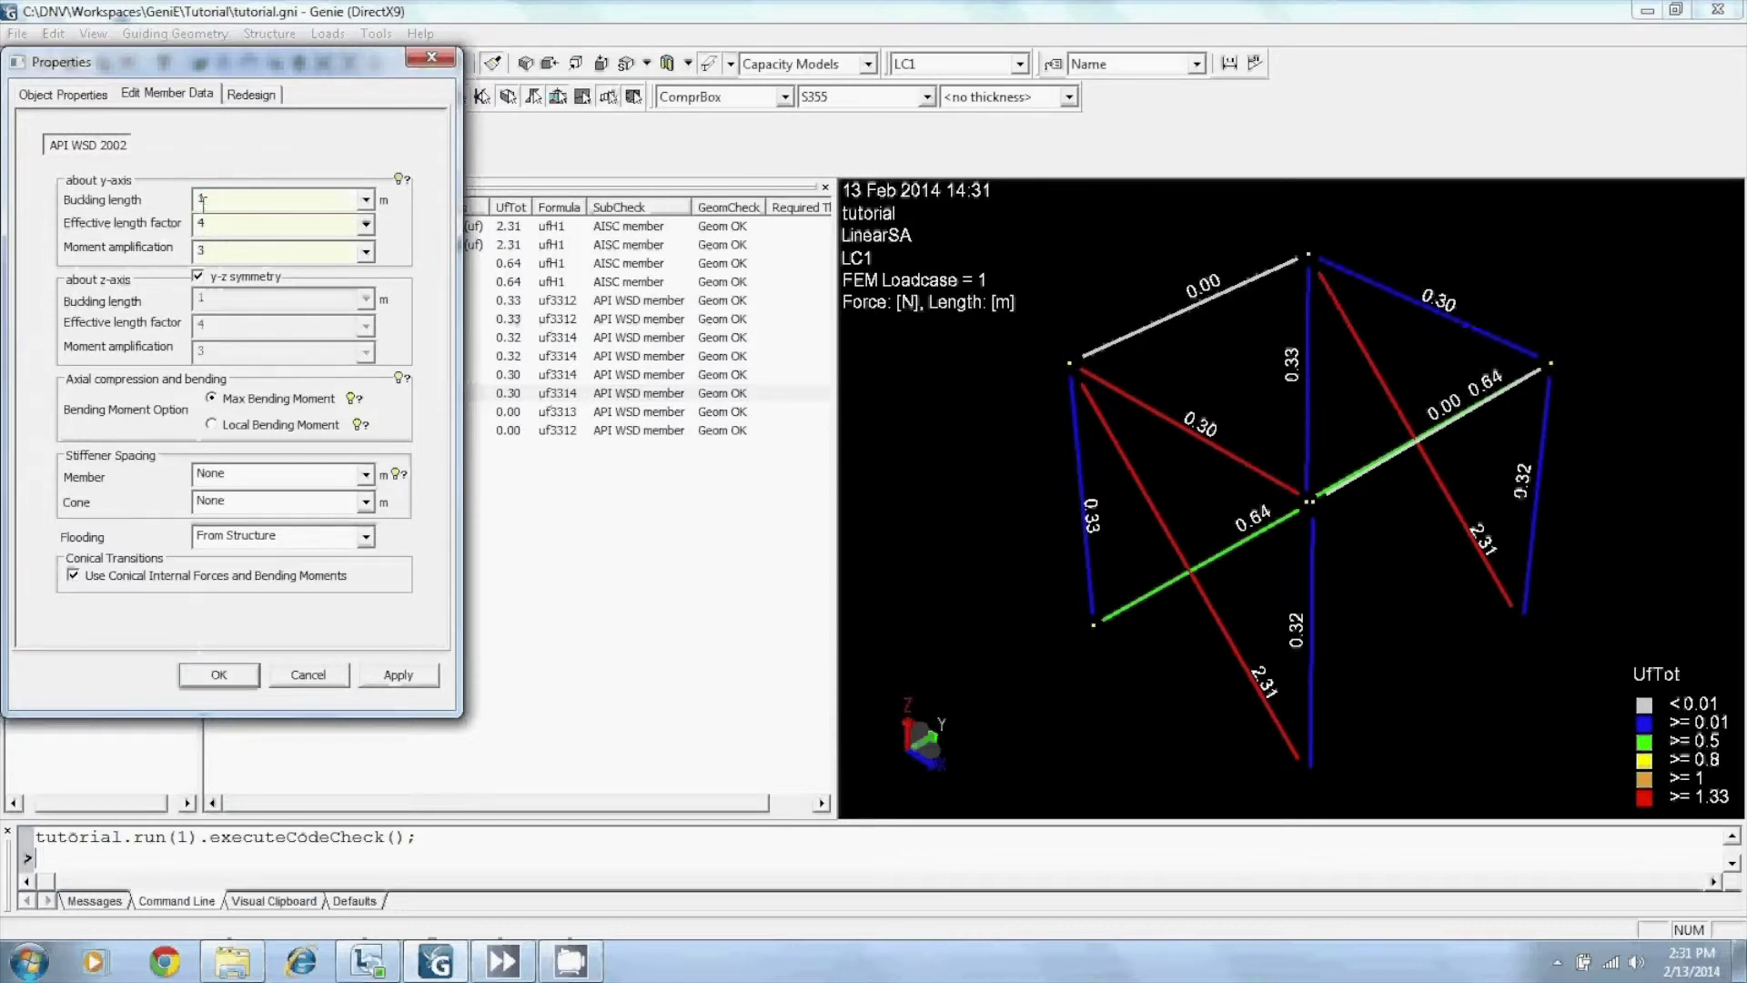
pyautogui.click(218, 674)
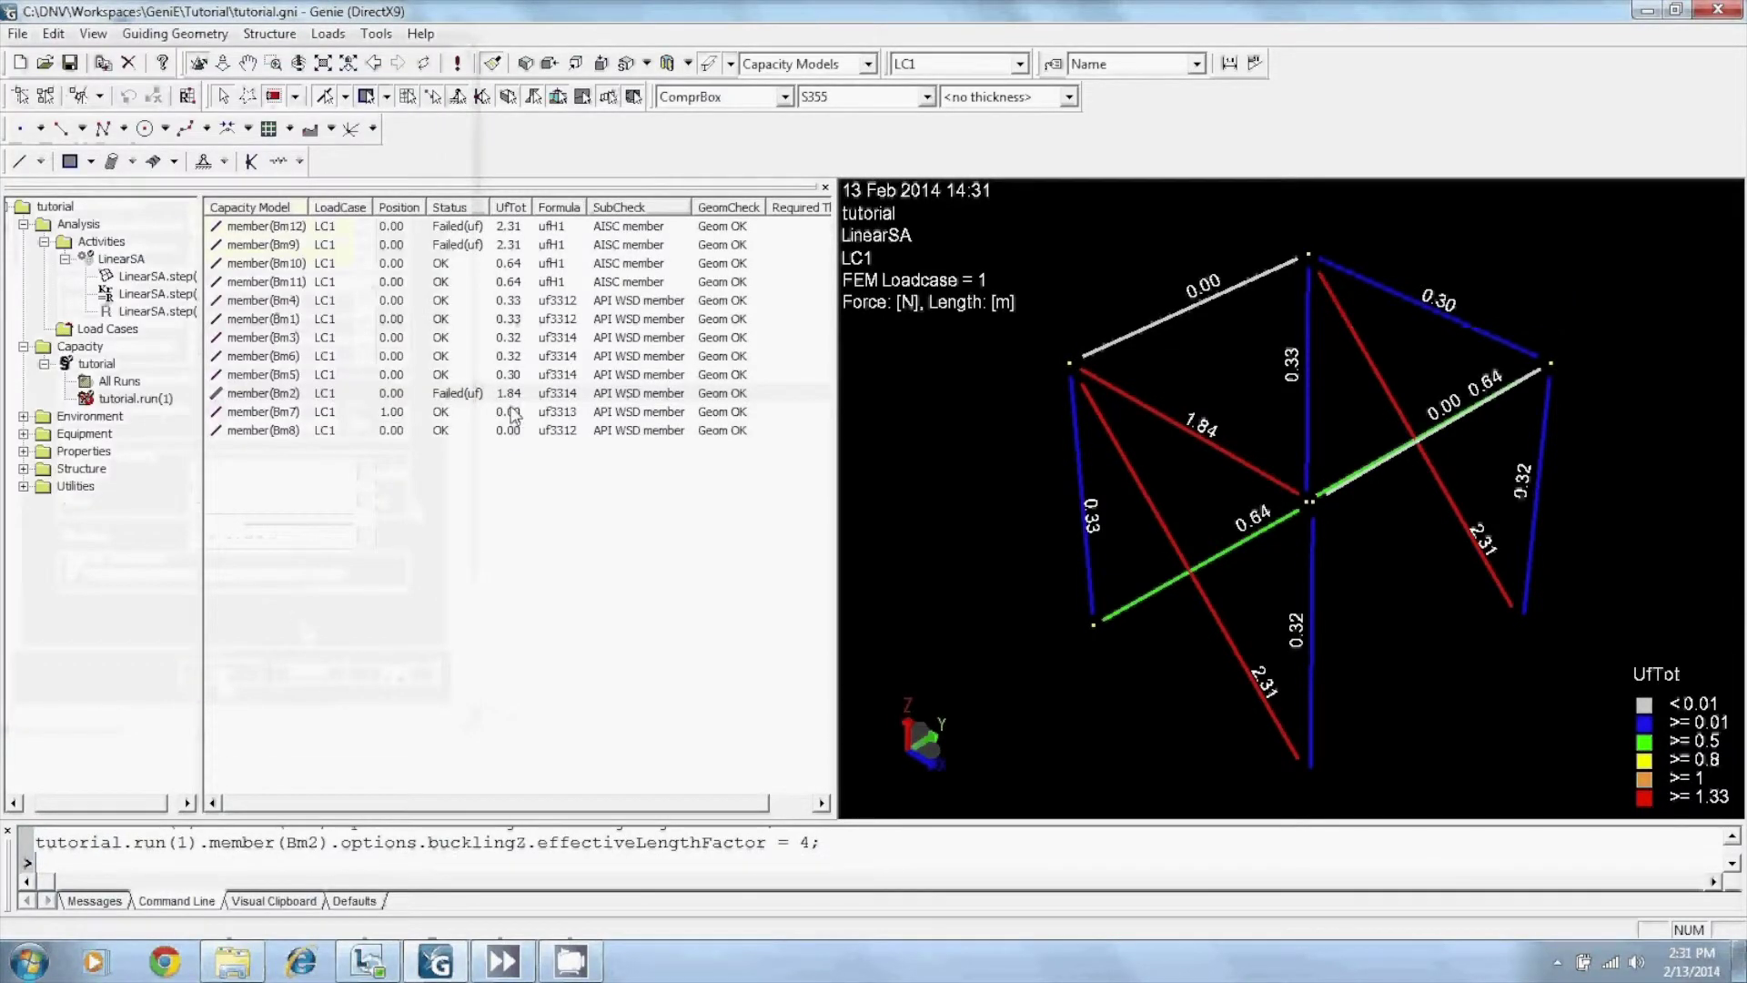
pyautogui.click(512, 400)
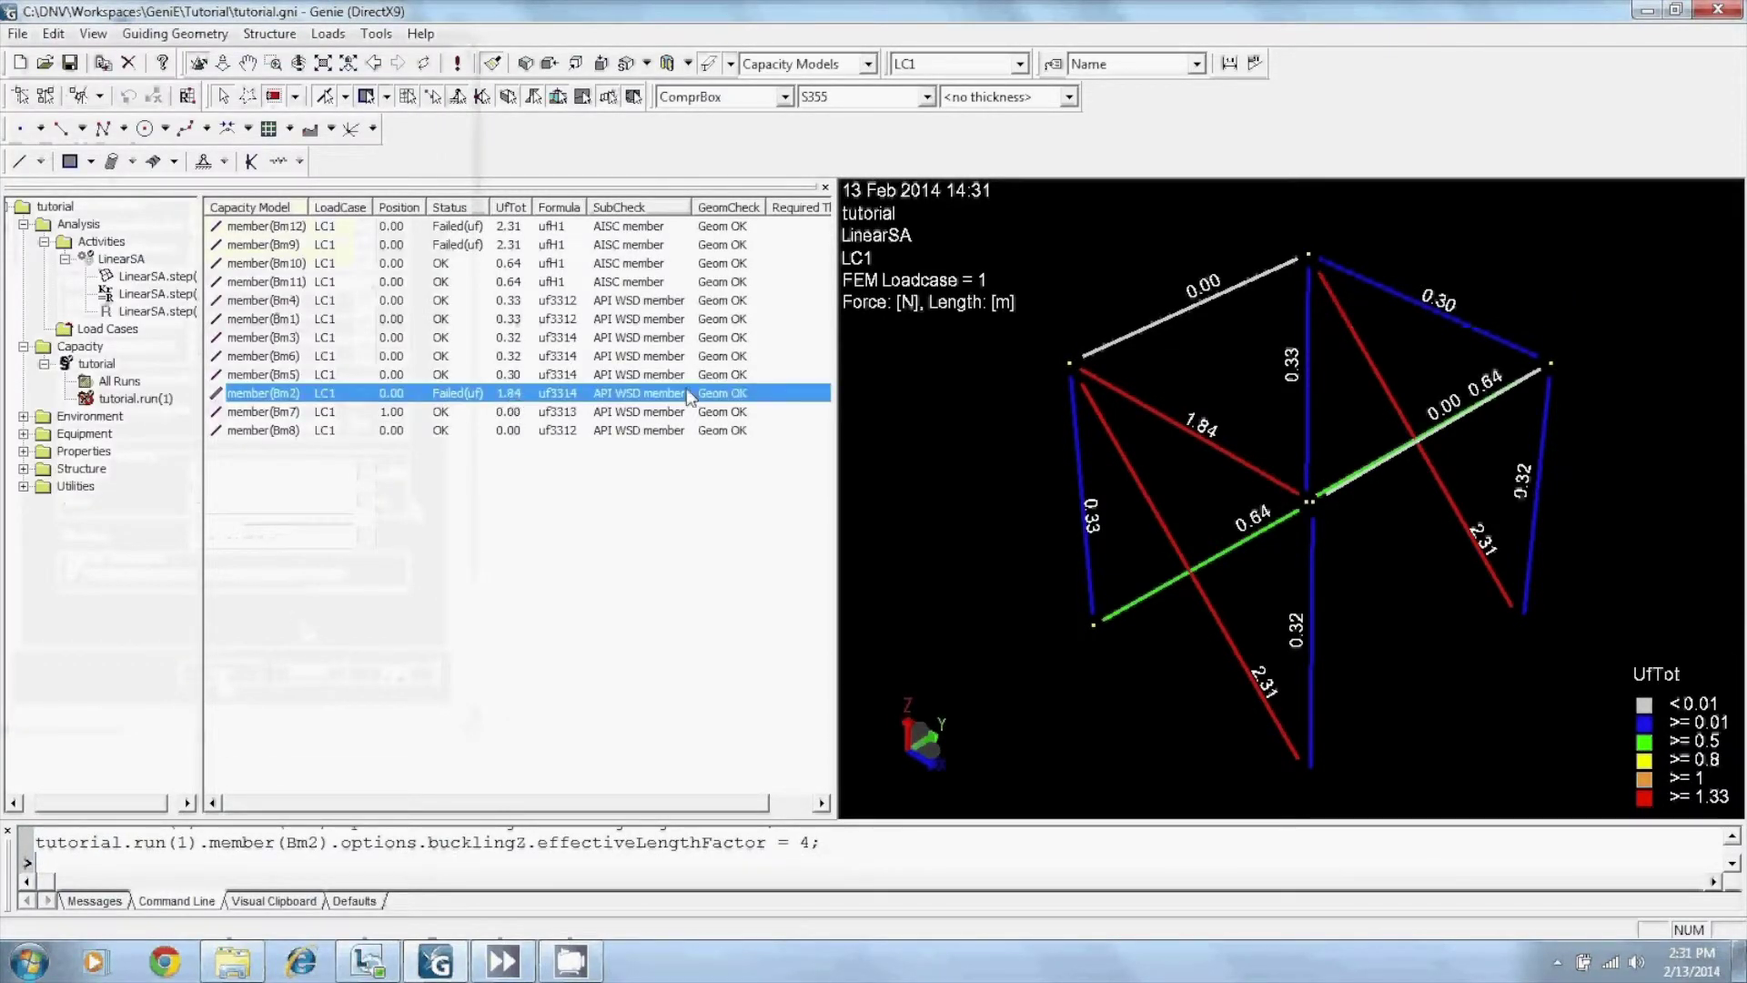
# - Re-execute the code check on tutorial.run(1); Bm2 still fails at UfTot 1.84
pyautogui.click(152, 407)
pyautogui.rightClick(151, 407)
pyautogui.click(224, 420)
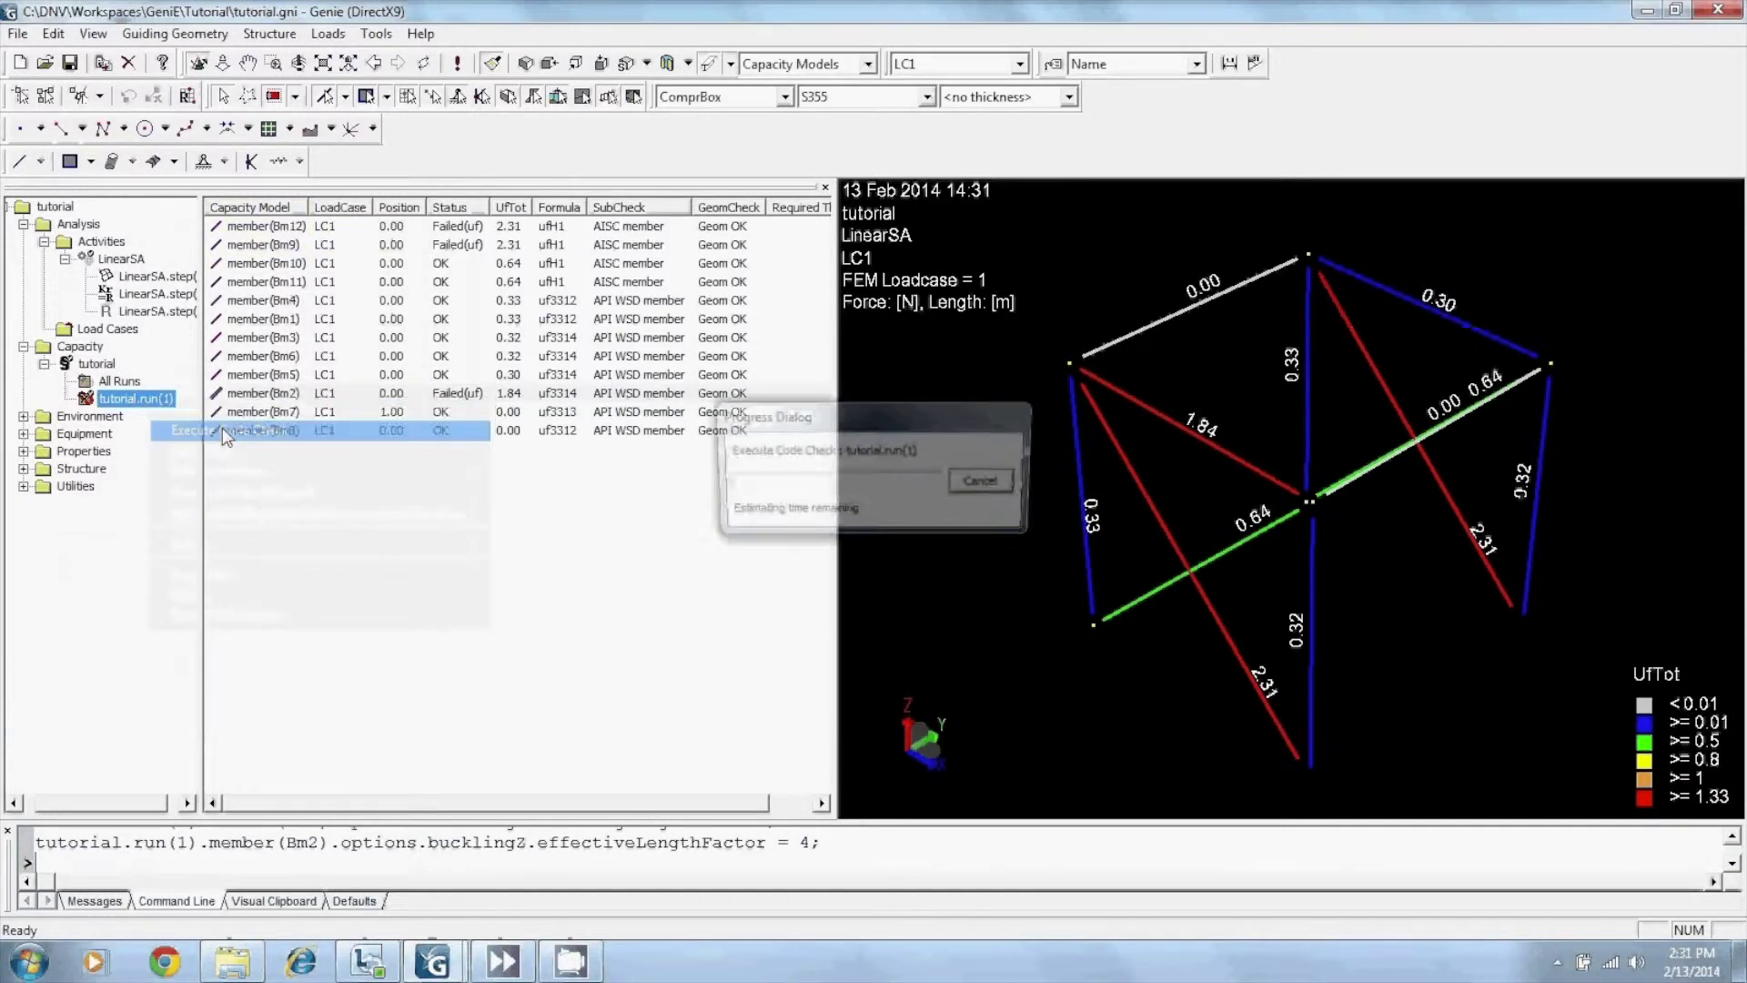
pyautogui.click(973, 488)
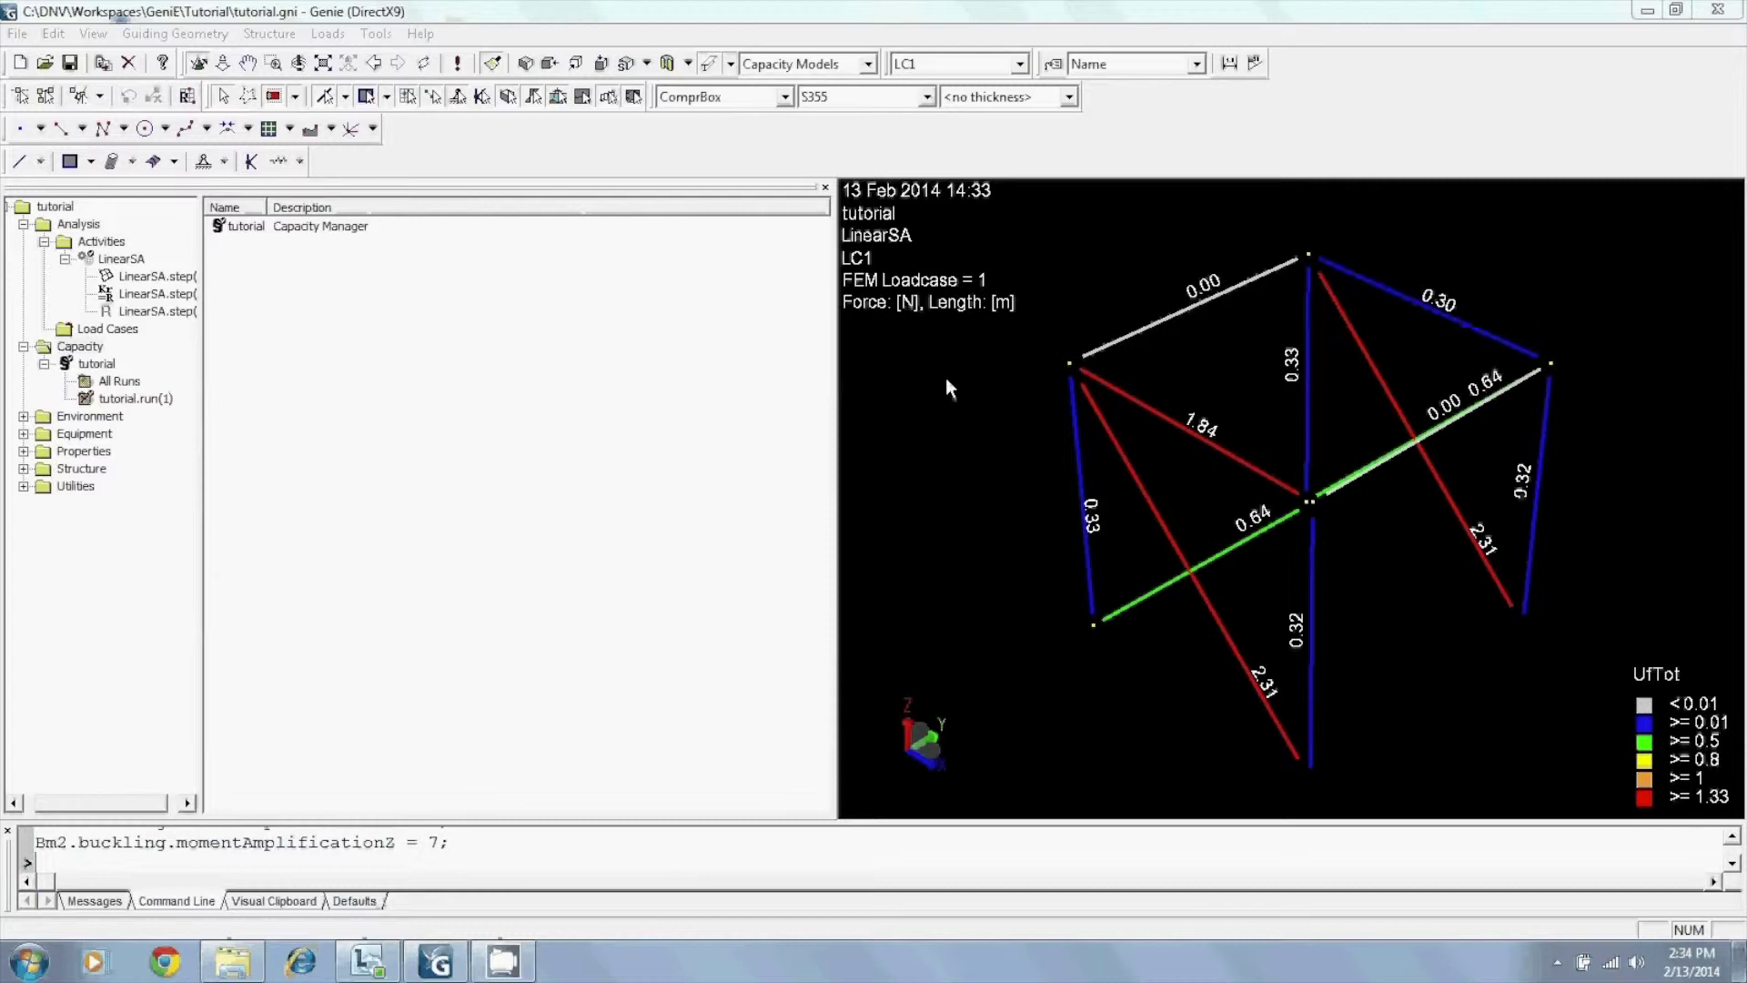
# - In the Default display, set the top-edge beam's buckling length LY to 15 and KY to 1
pyautogui.click(863, 63)
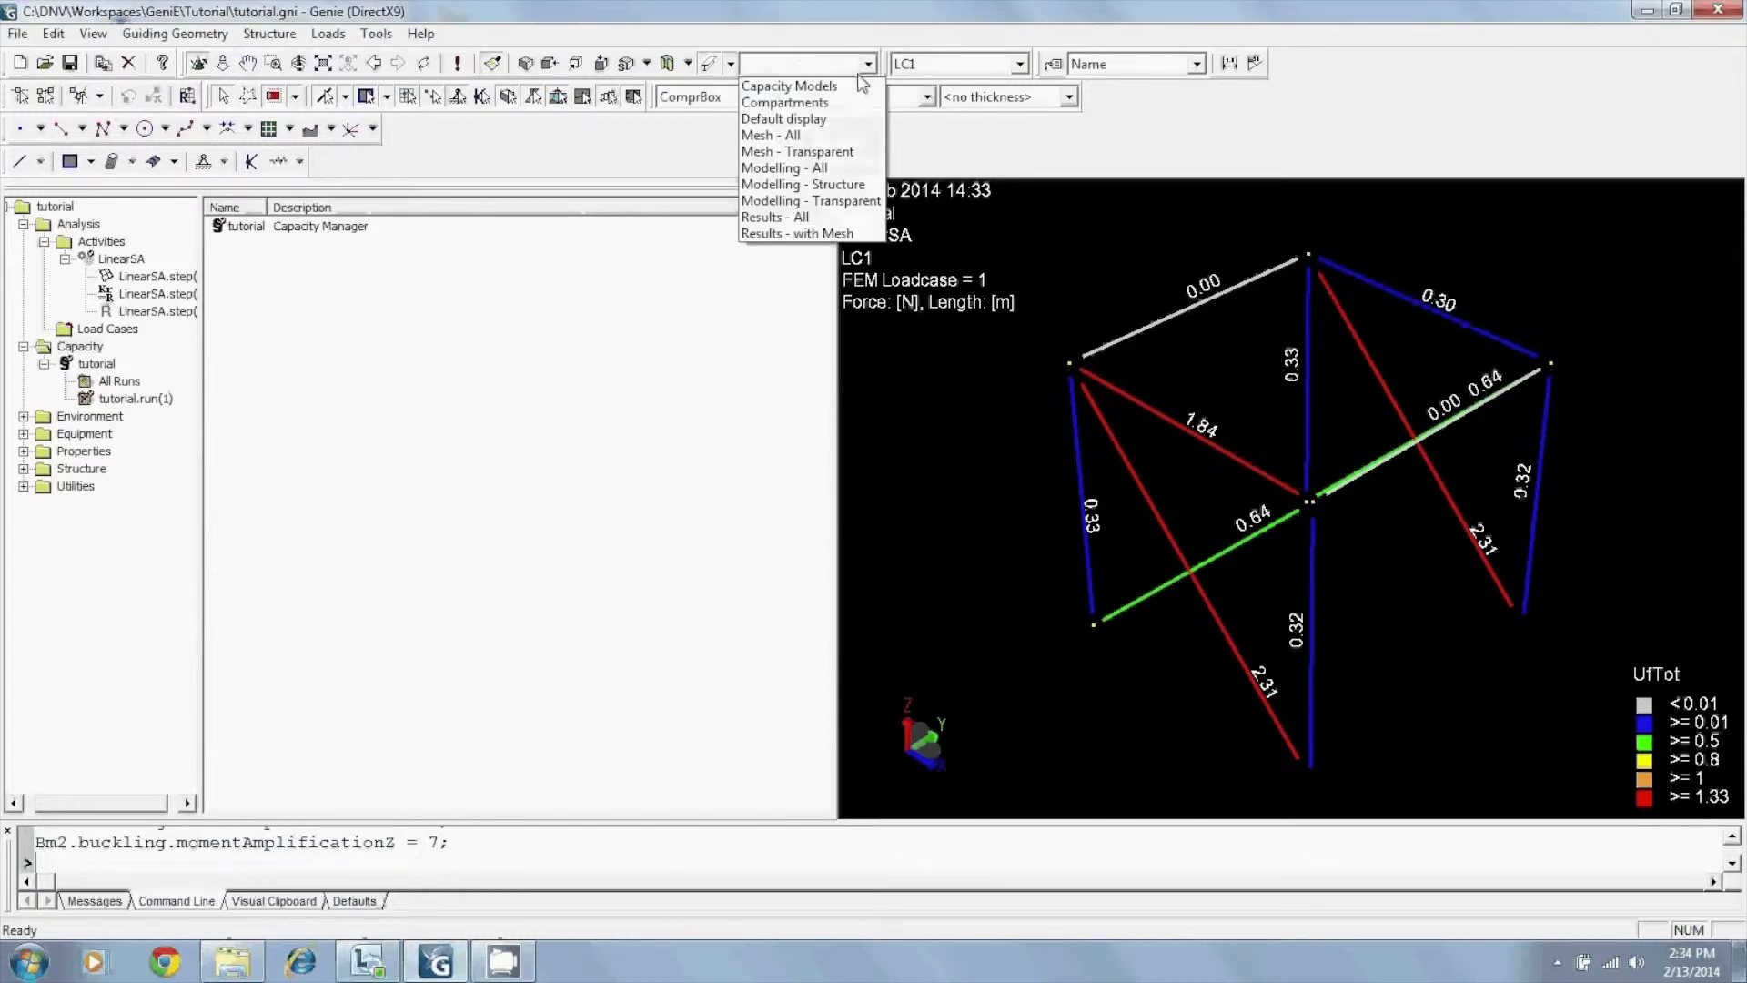
pyautogui.click(837, 124)
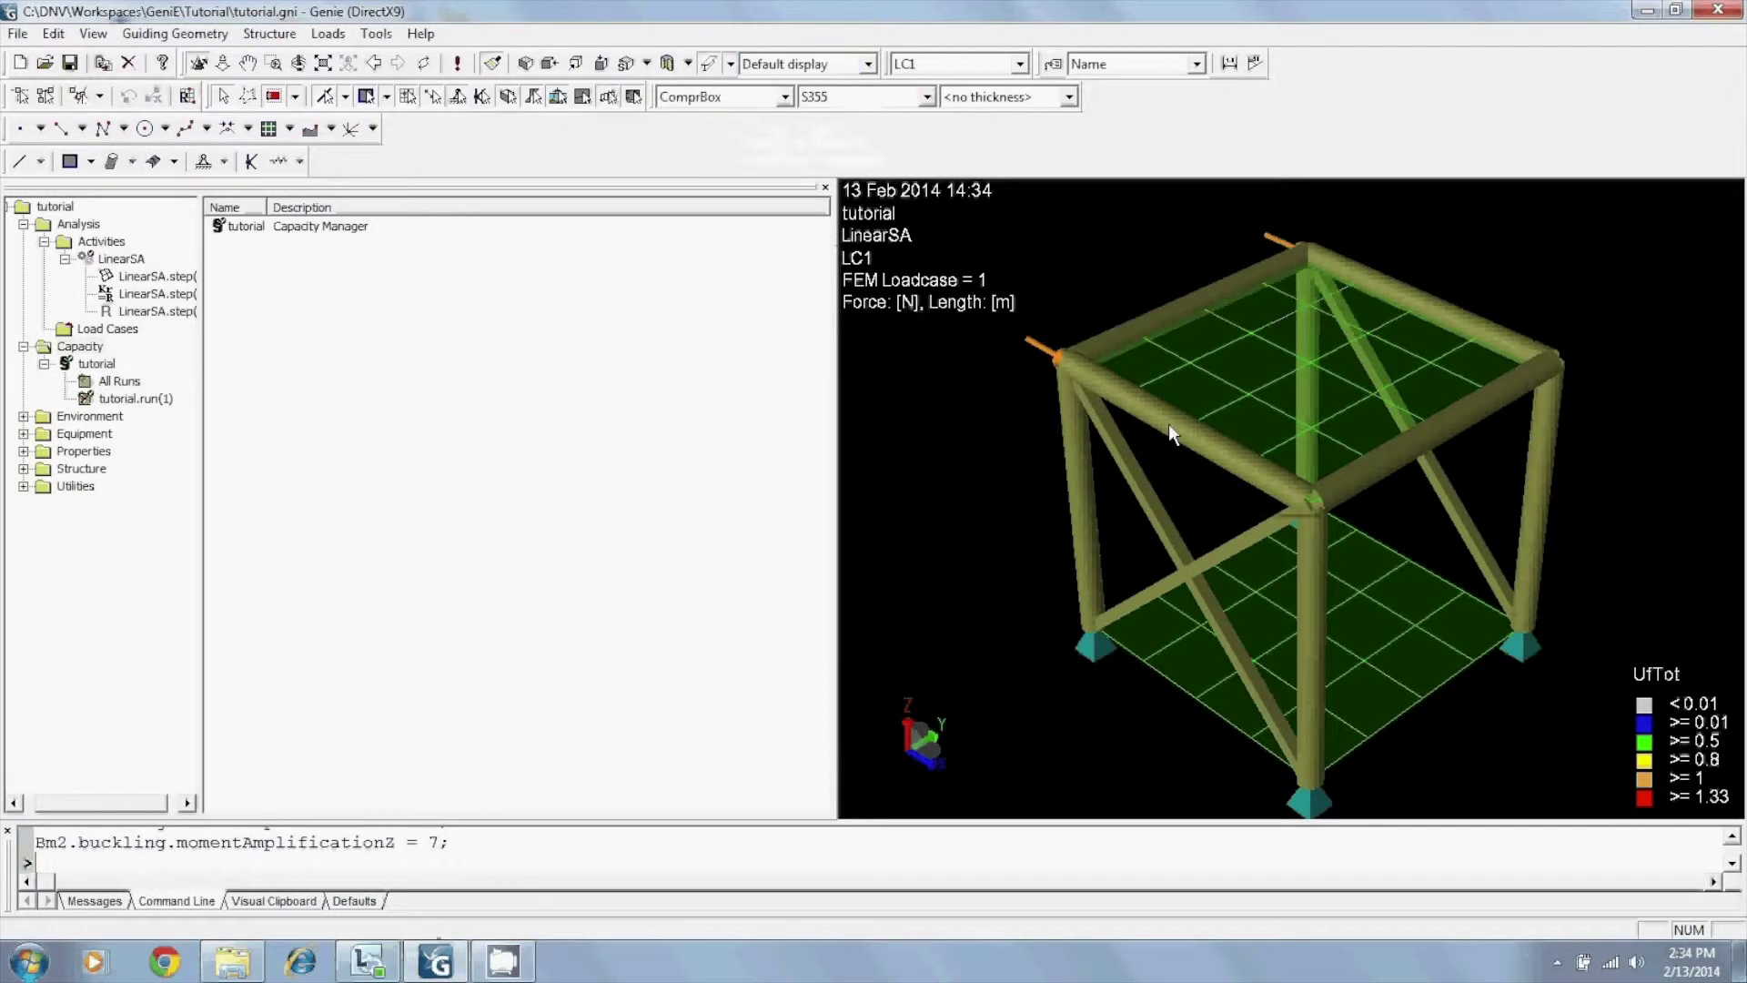
pyautogui.click(1168, 423)
pyautogui.rightClick(1164, 418)
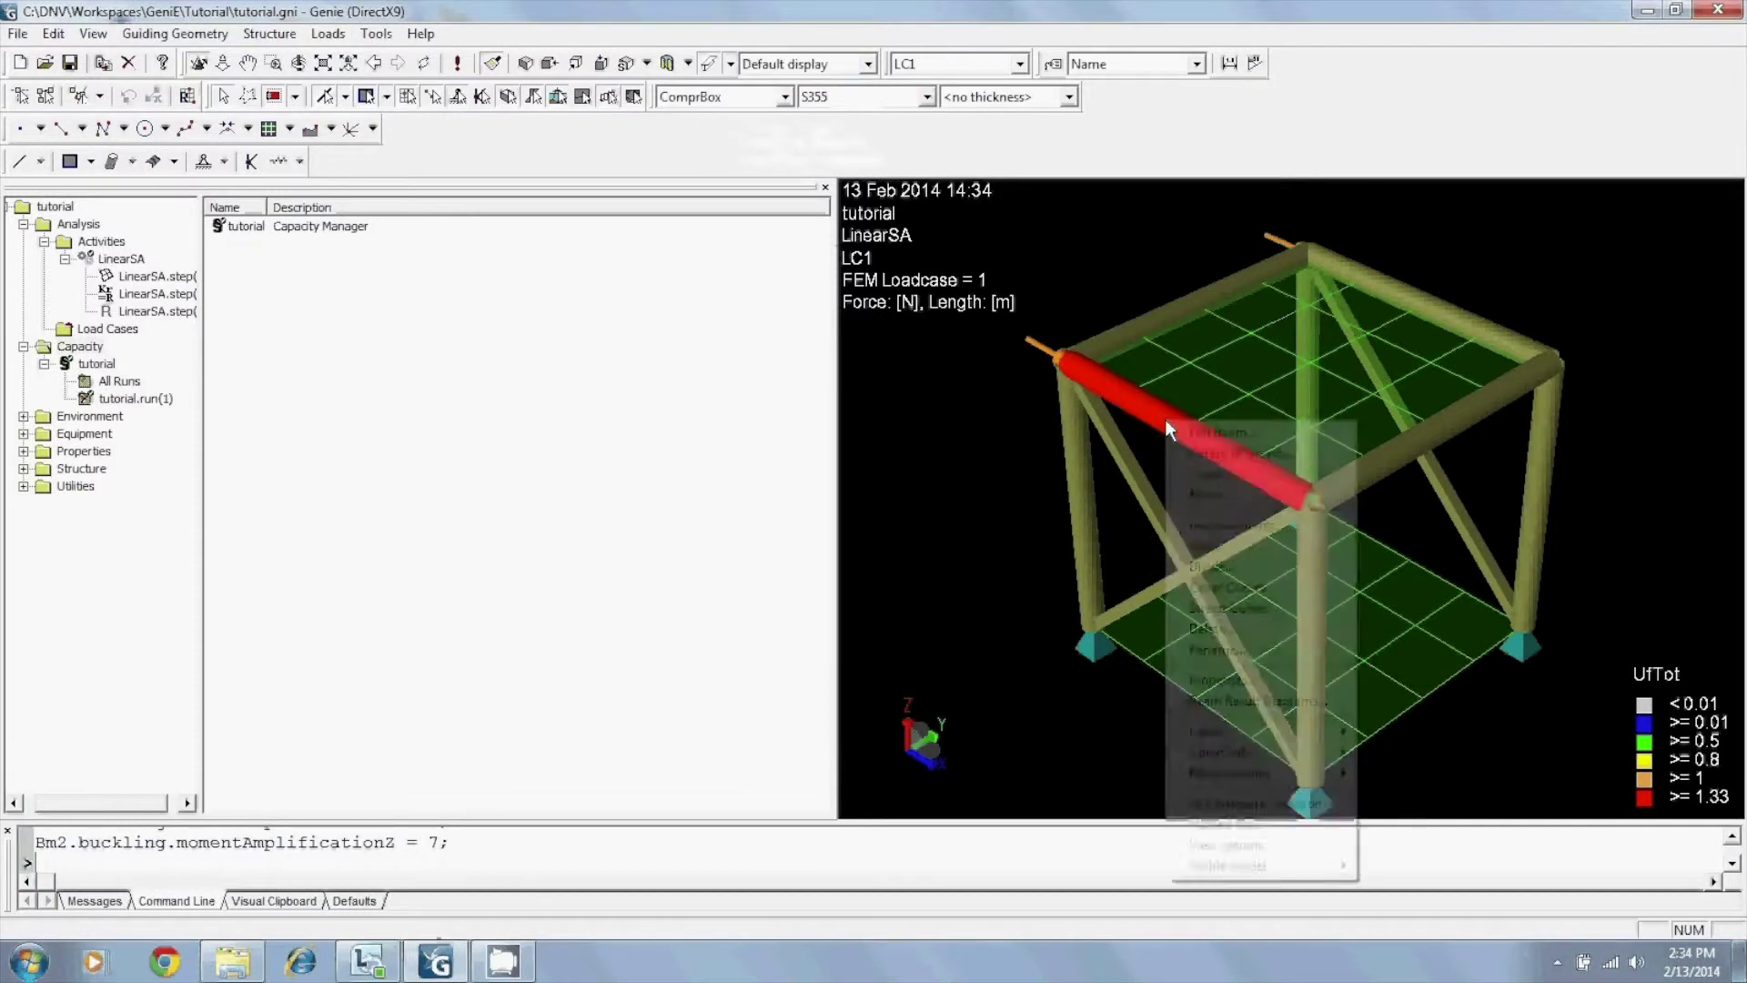
pyautogui.click(1233, 435)
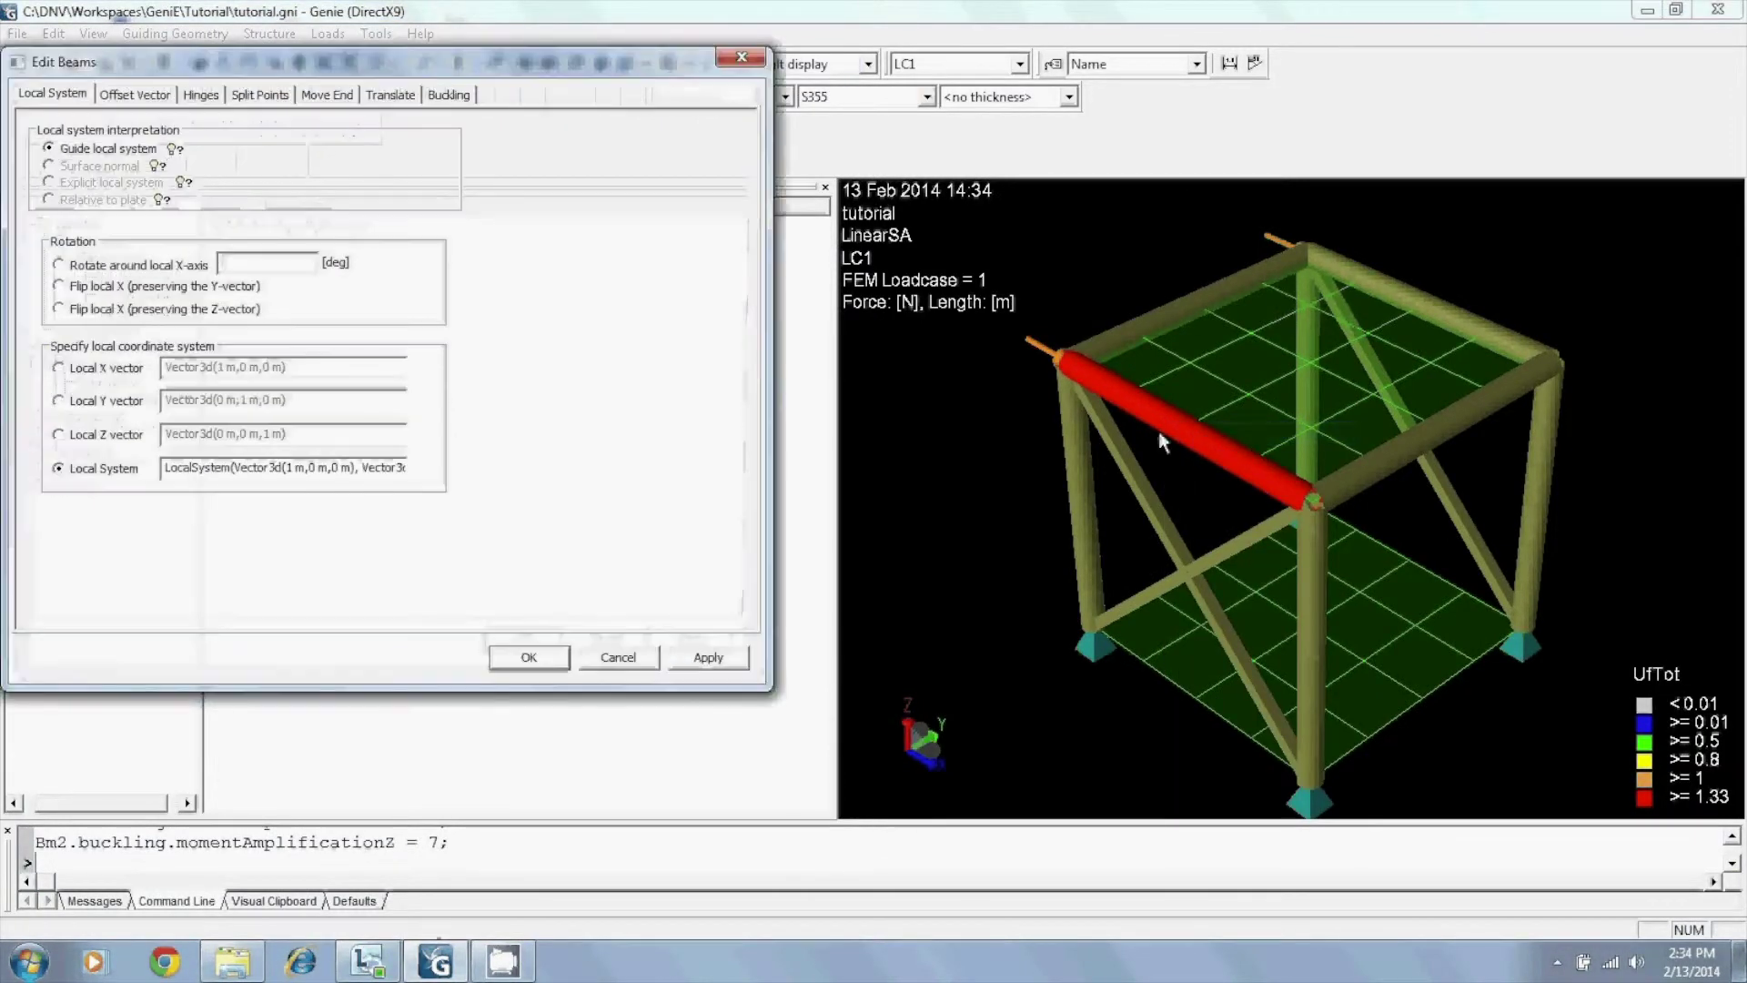
pyautogui.click(448, 96)
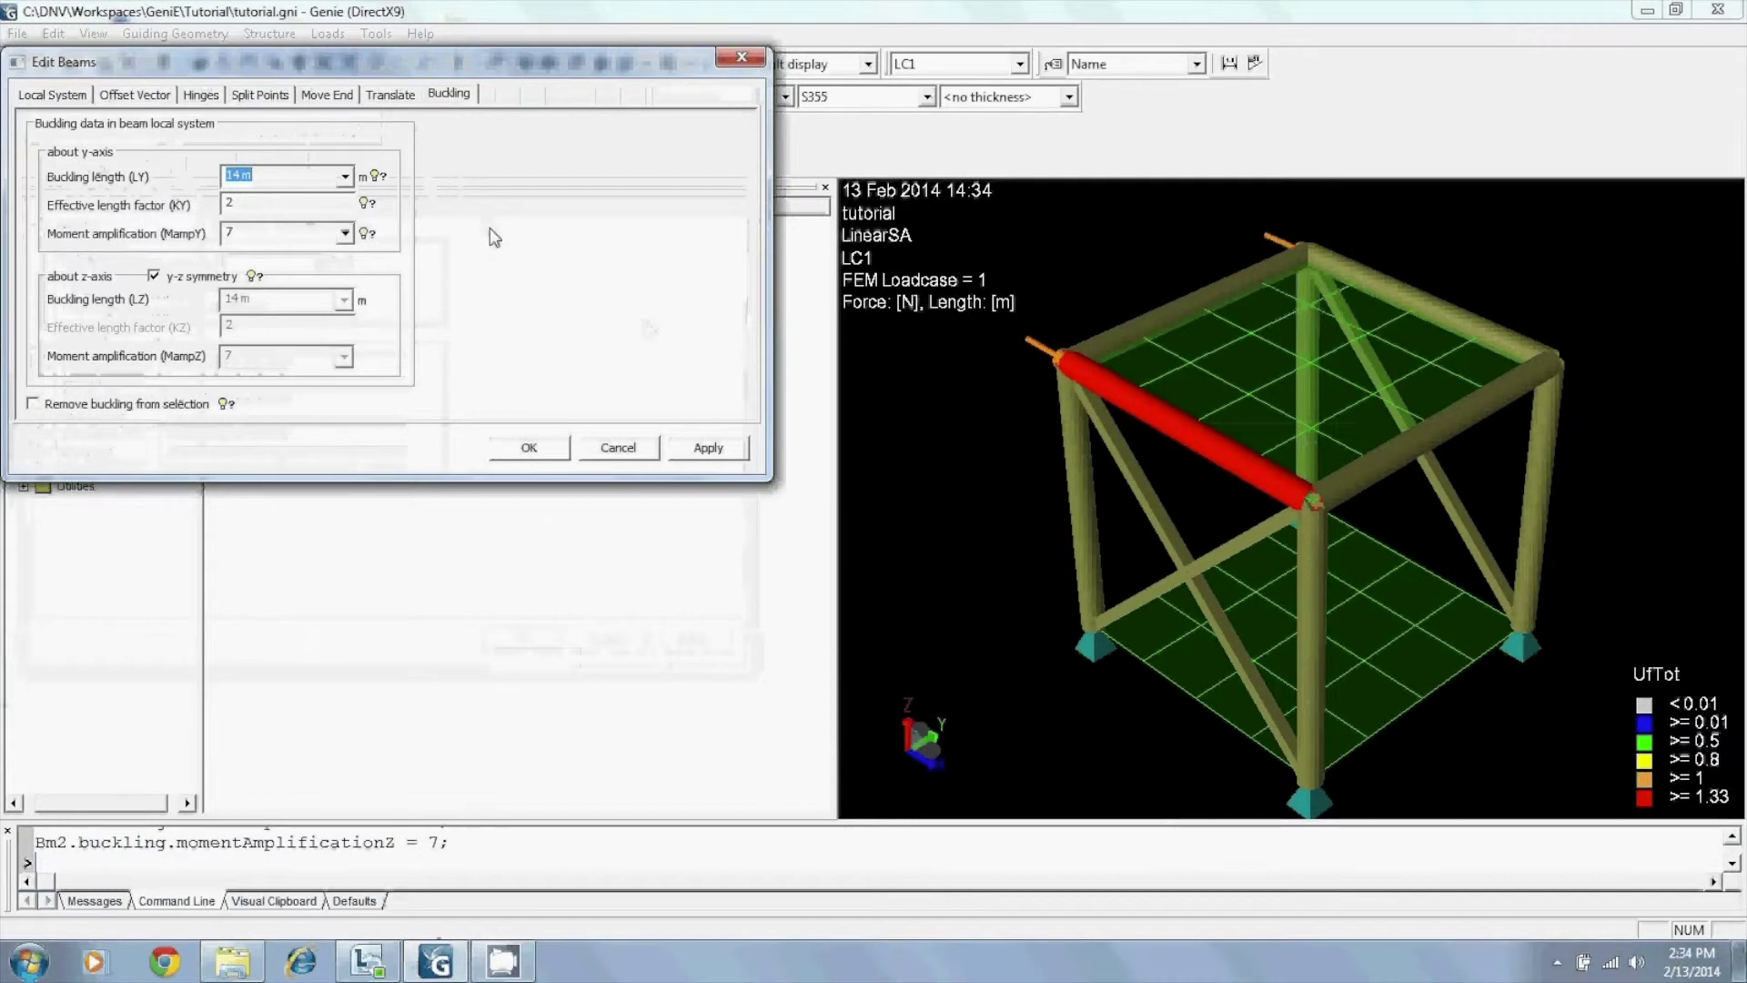
pyautogui.click(288, 176)
pyautogui.doubleClick(287, 176)
pyautogui.write('15')
pyautogui.click(236, 207)
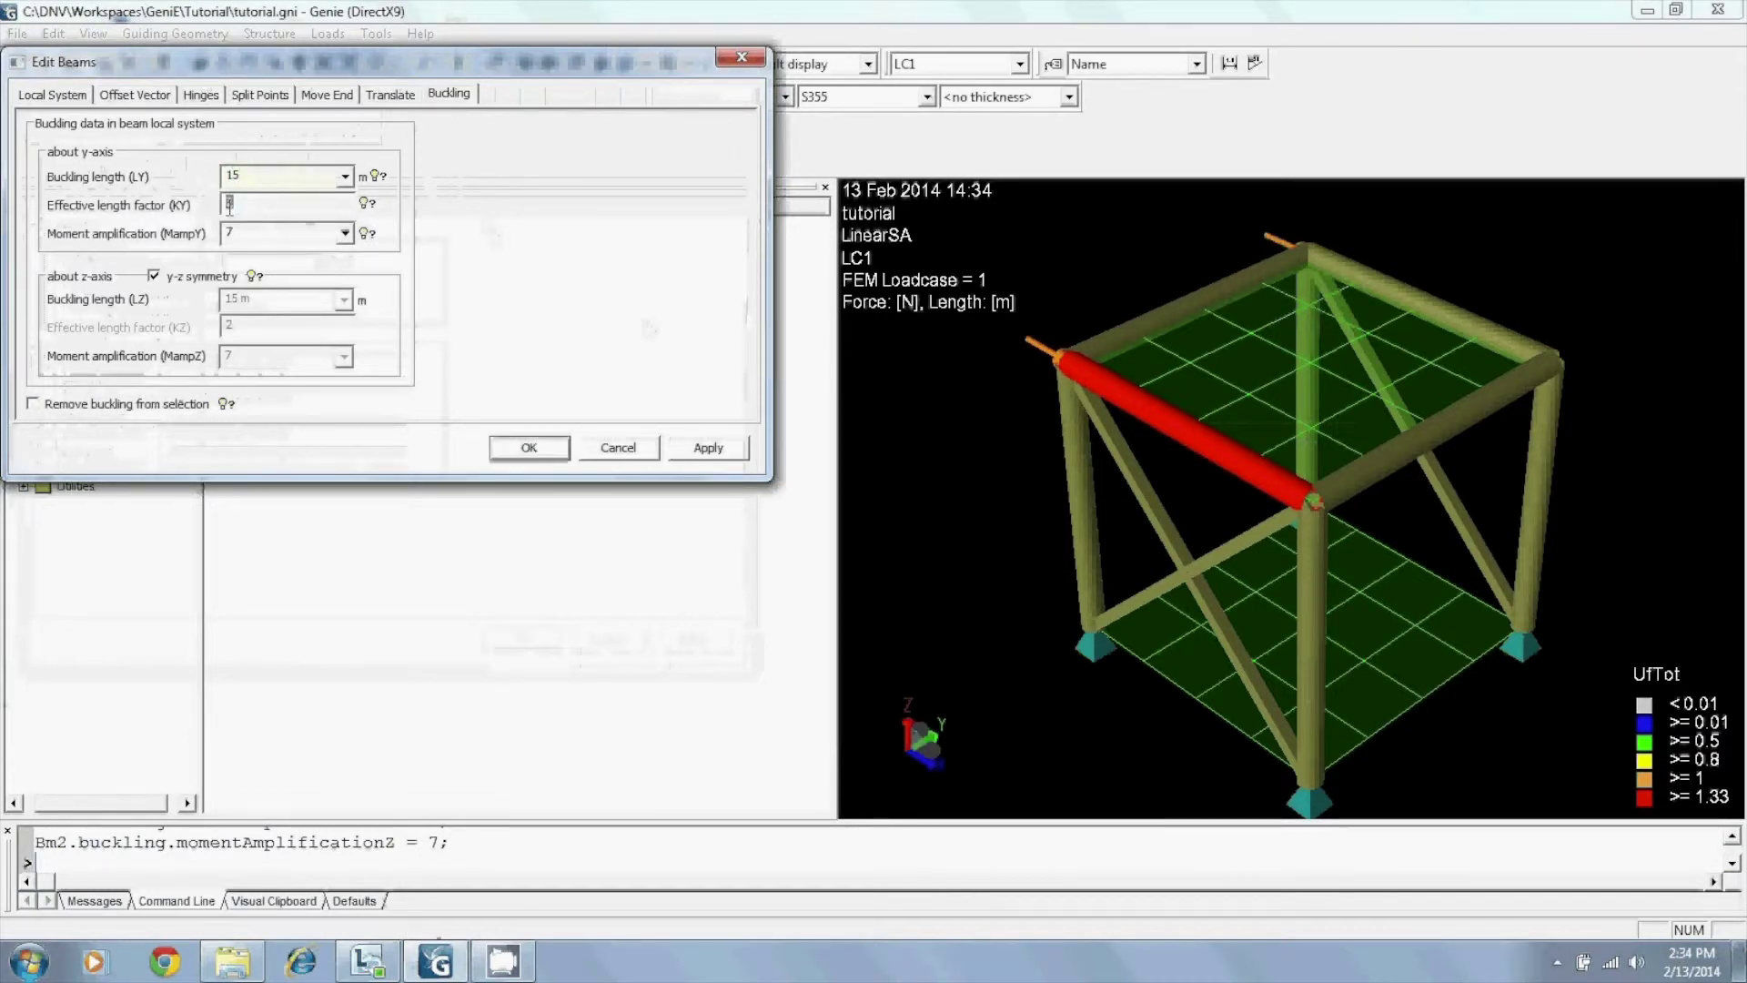
pyautogui.write('1')
pyautogui.click(529, 448)
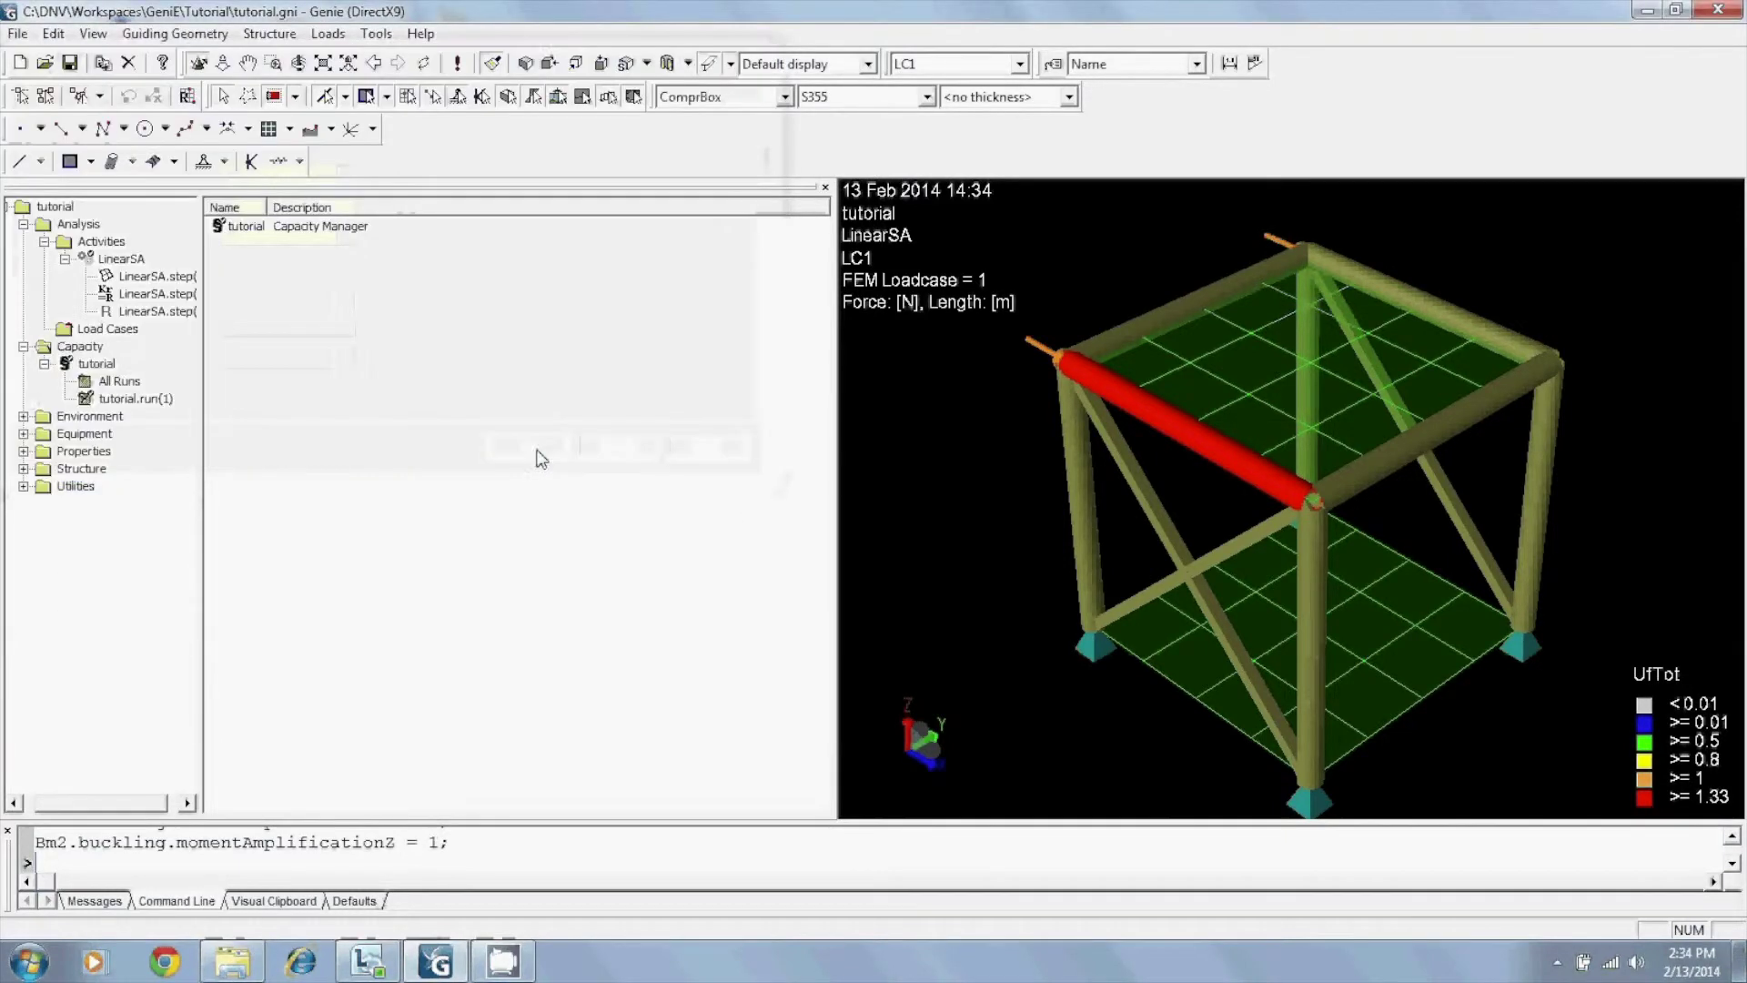
# - Create a new capacity manager named 'tutorial2' on the LinearSA analysis
pyautogui.rightClick(91, 347)
pyautogui.click(158, 360)
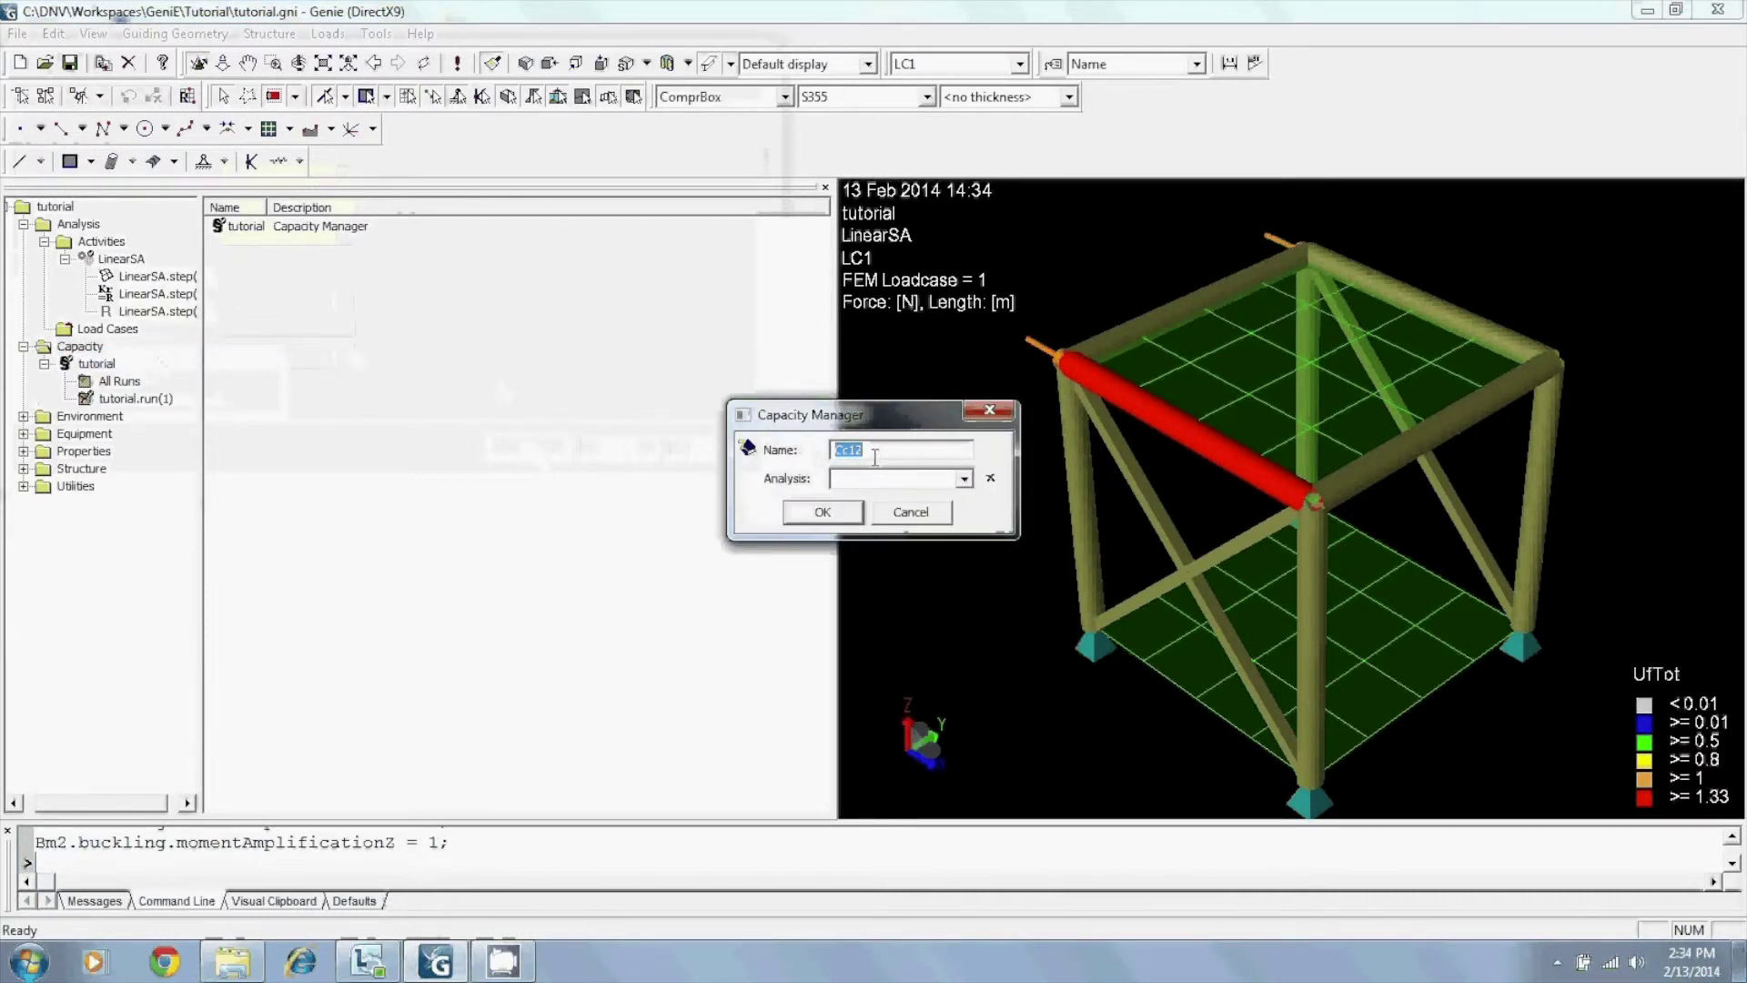
pyautogui.write('tutorial2')
pyautogui.click(964, 480)
pyautogui.click(920, 500)
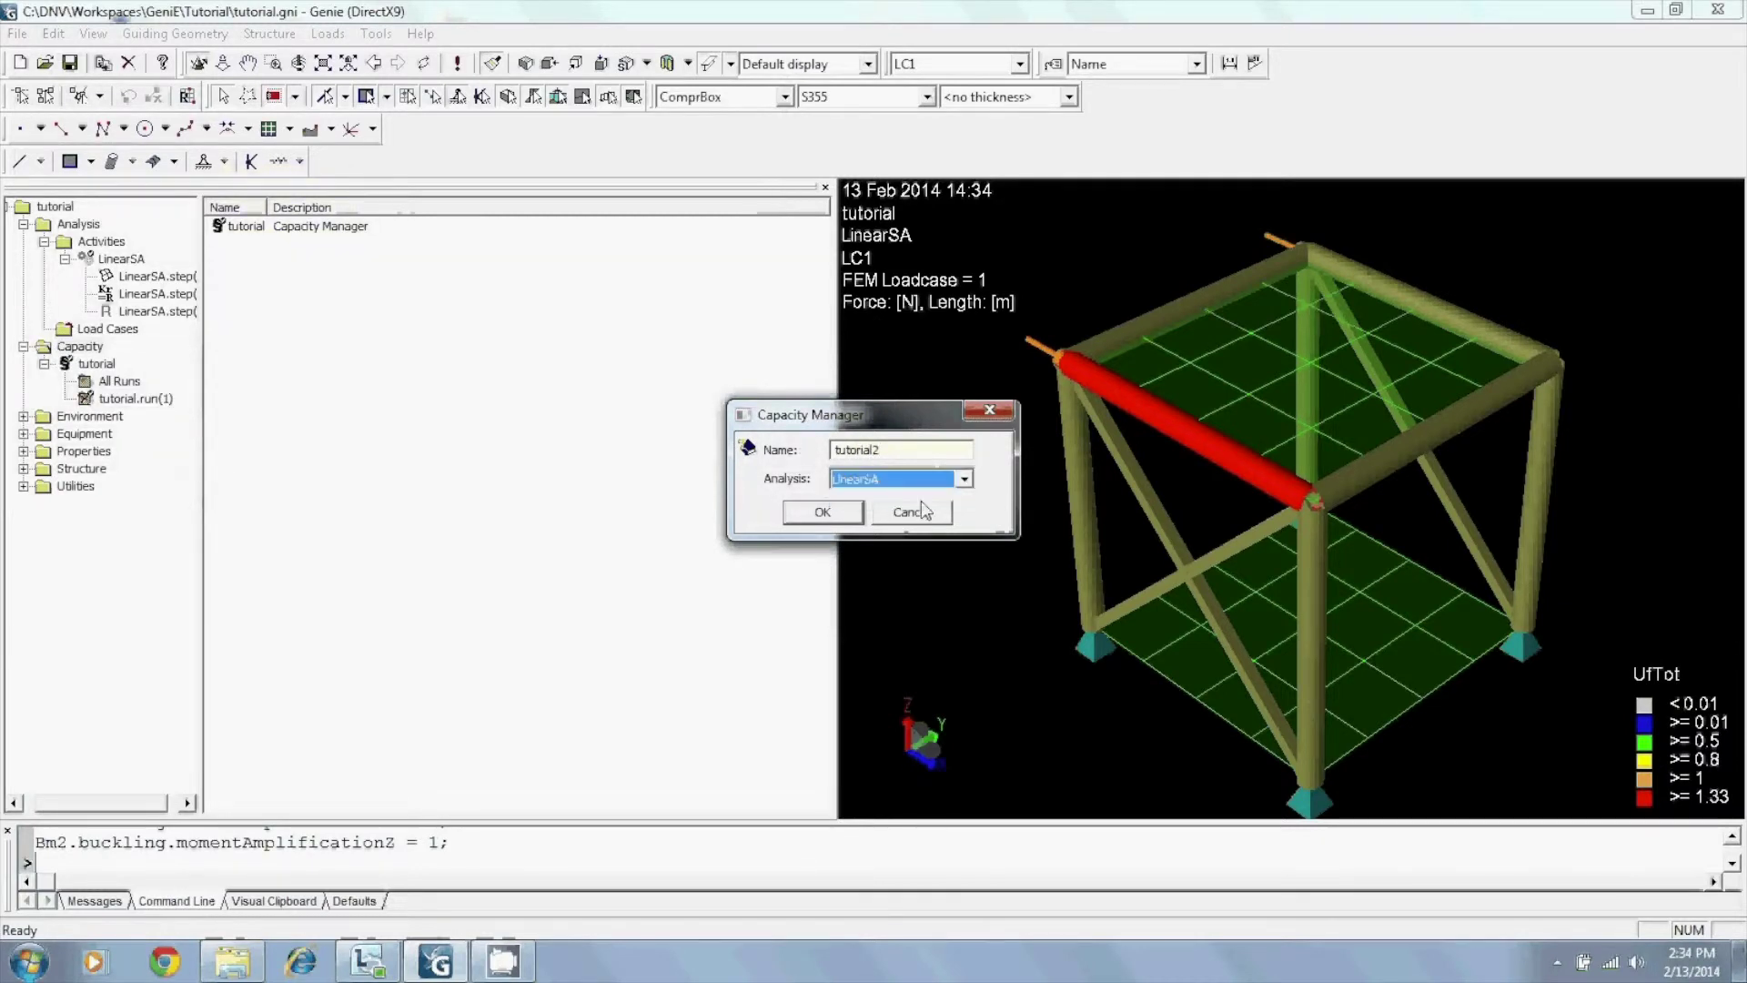
pyautogui.click(823, 512)
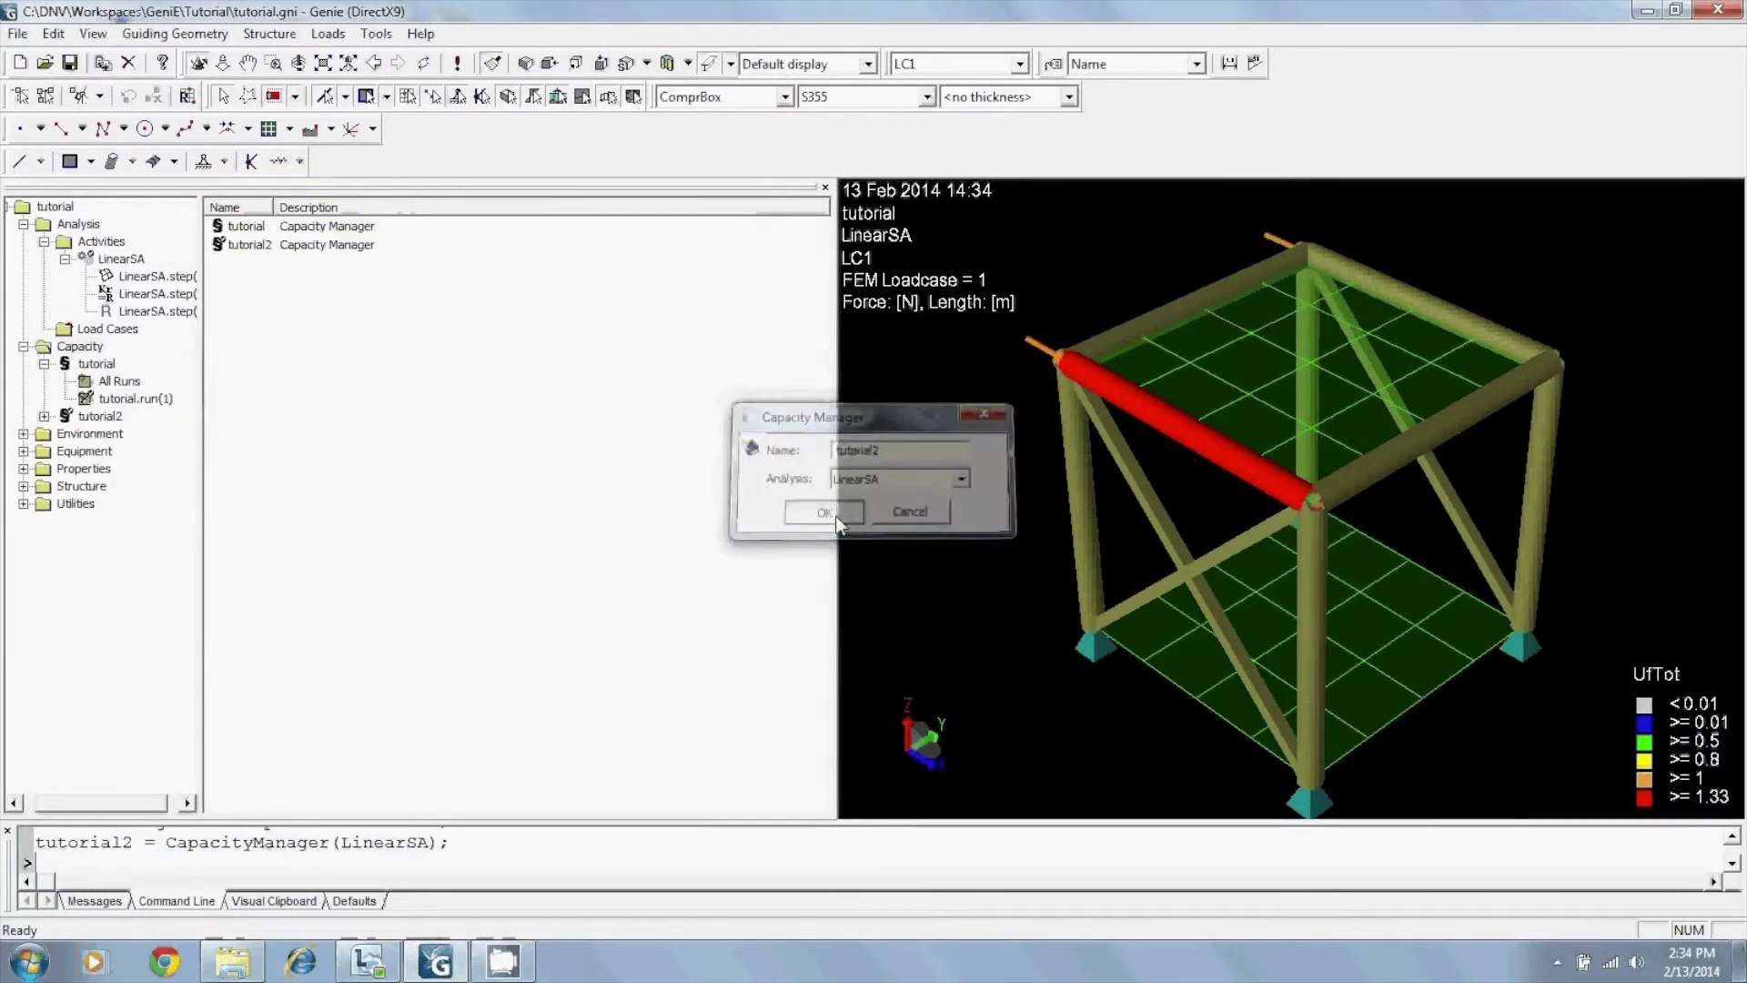
# - Generate tutorial2's twelve members using the From Structure member options
pyautogui.click(91, 419)
pyautogui.rightClick(100, 416)
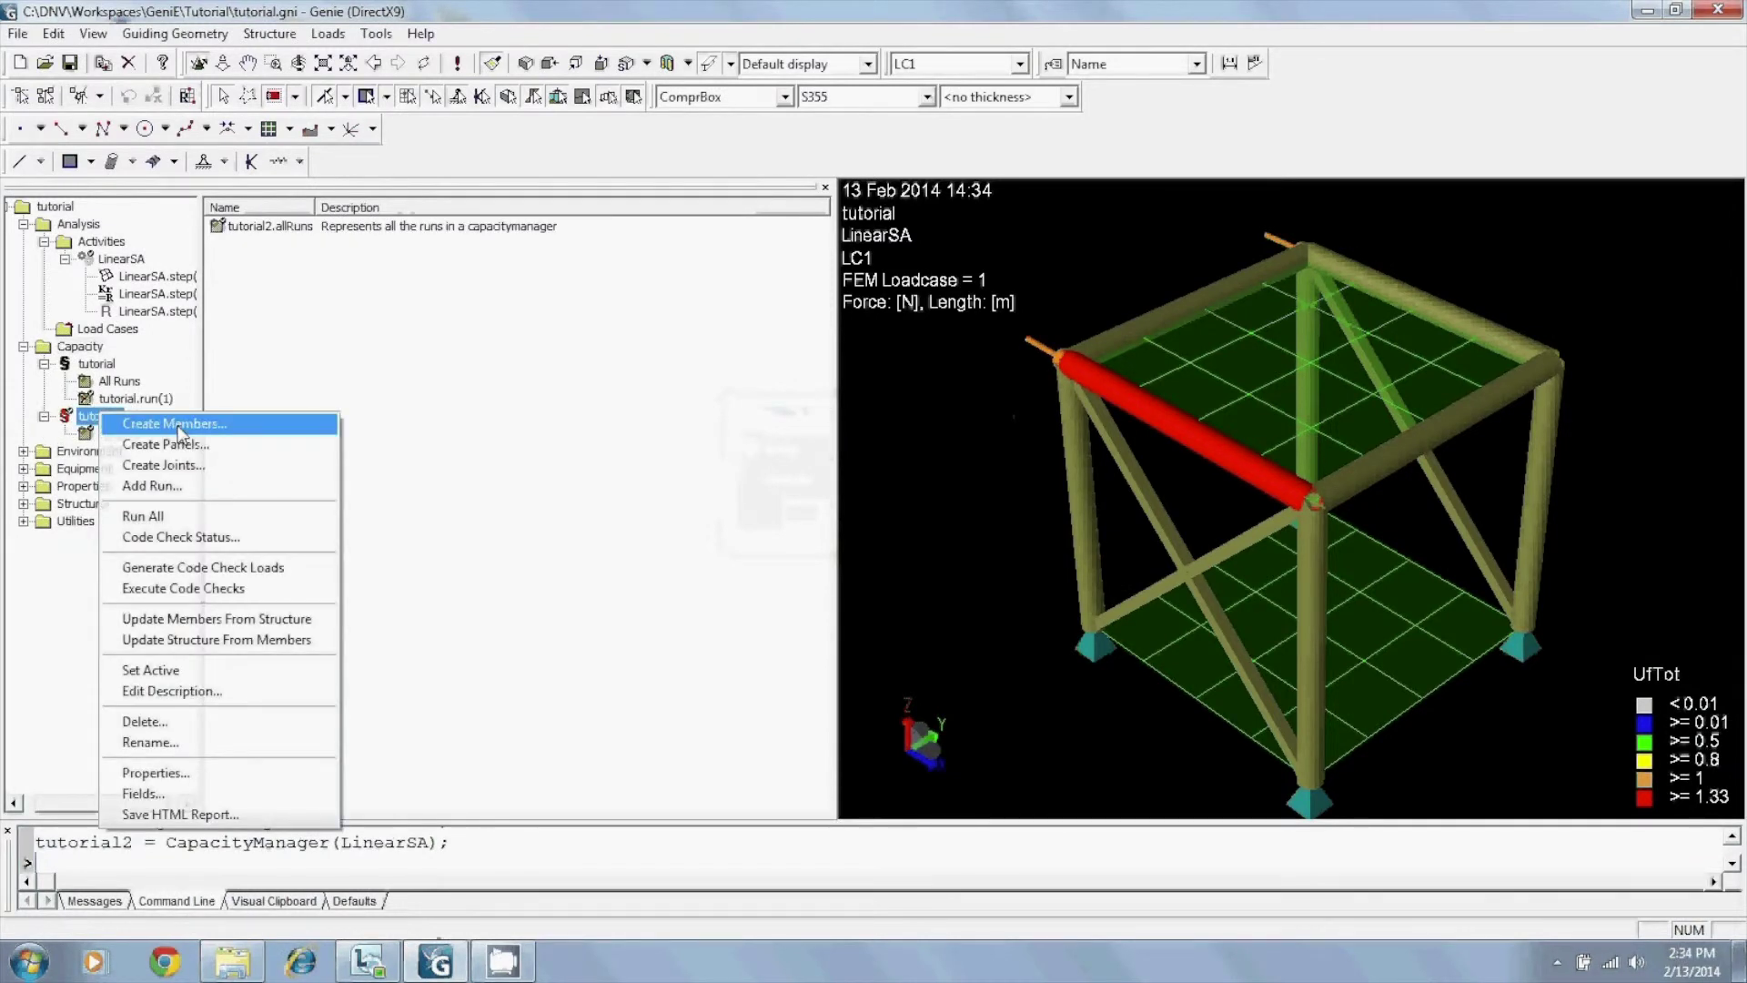
pyautogui.click(178, 425)
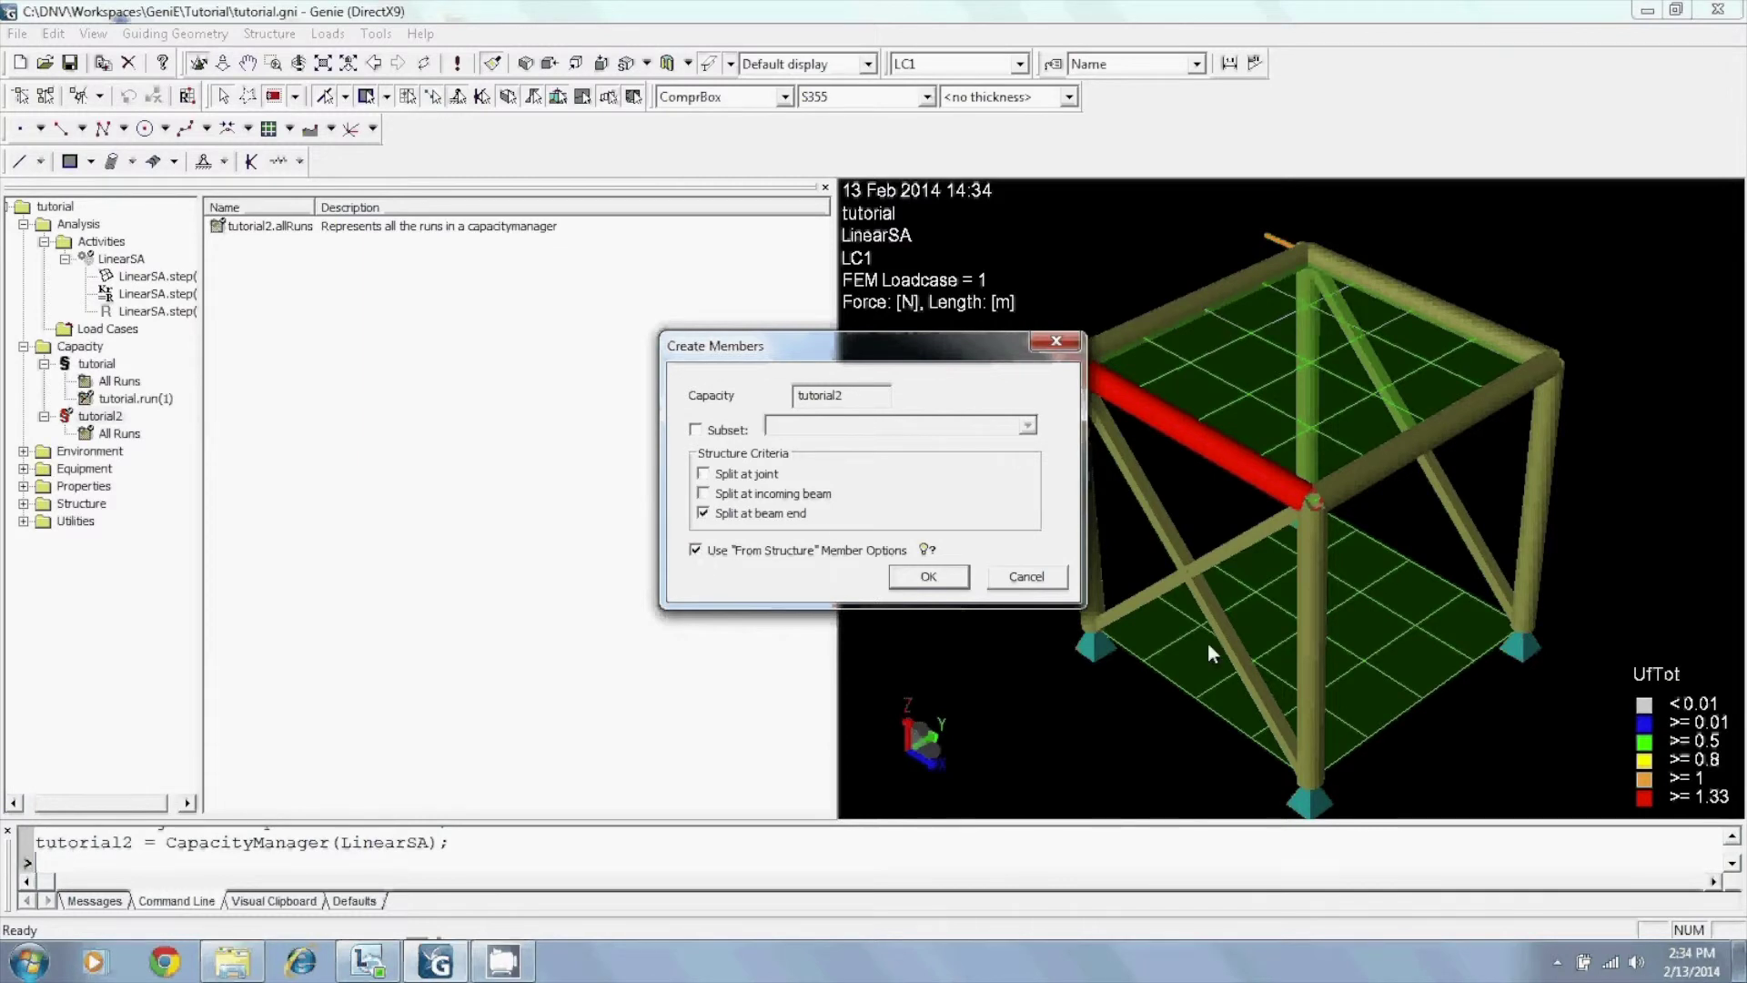
pyautogui.click(928, 576)
# - Add an API WSD 2002 code check run with load case LC1 Operating to tutorial2
pyautogui.click(120, 419)
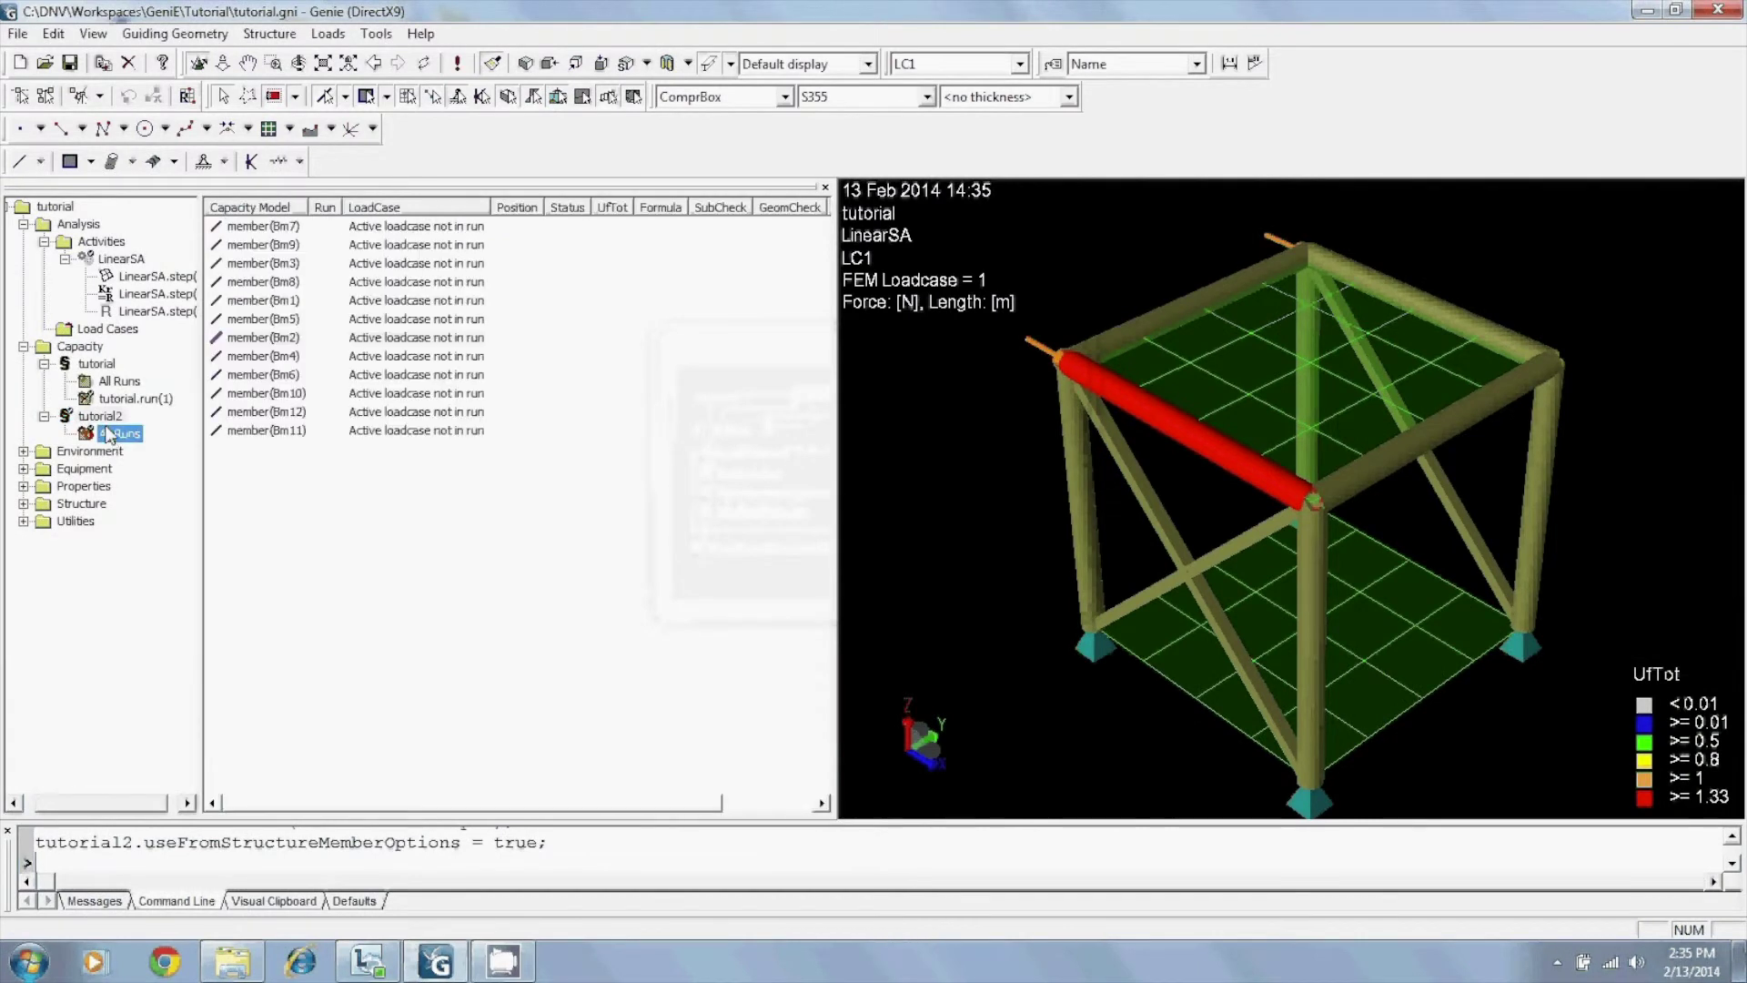
pyautogui.rightClick(133, 423)
pyautogui.click(182, 490)
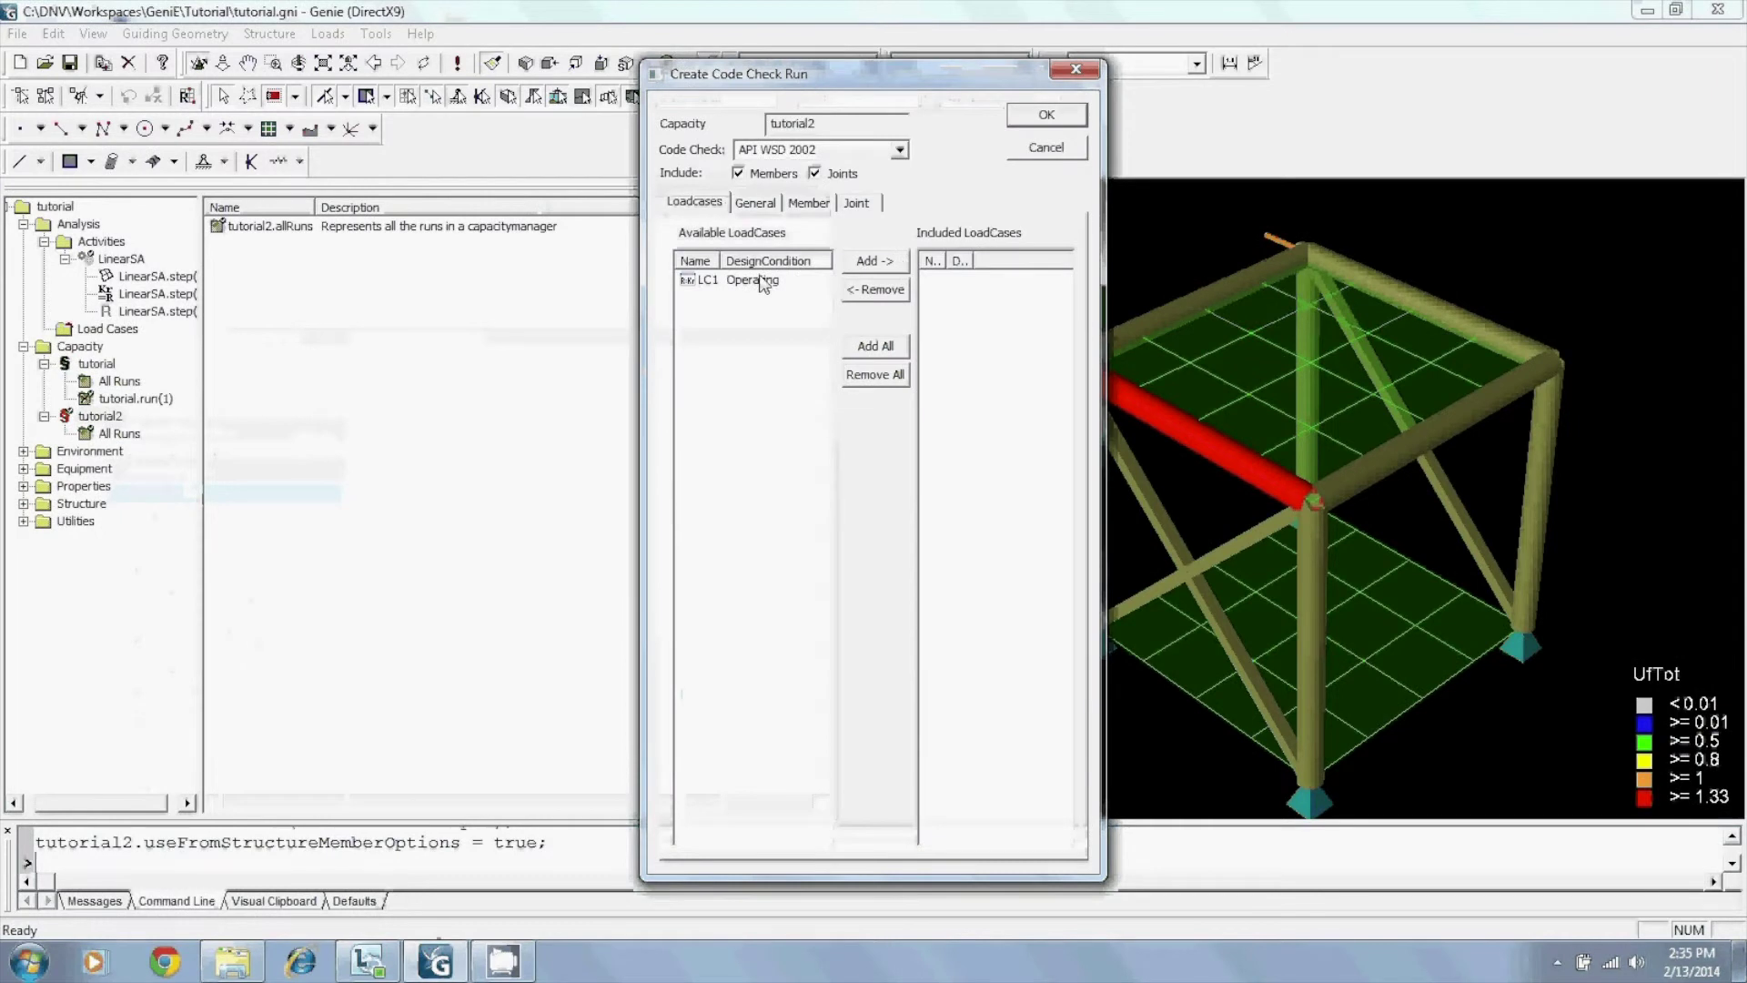
pyautogui.click(739, 281)
pyautogui.click(872, 261)
pyautogui.click(1045, 116)
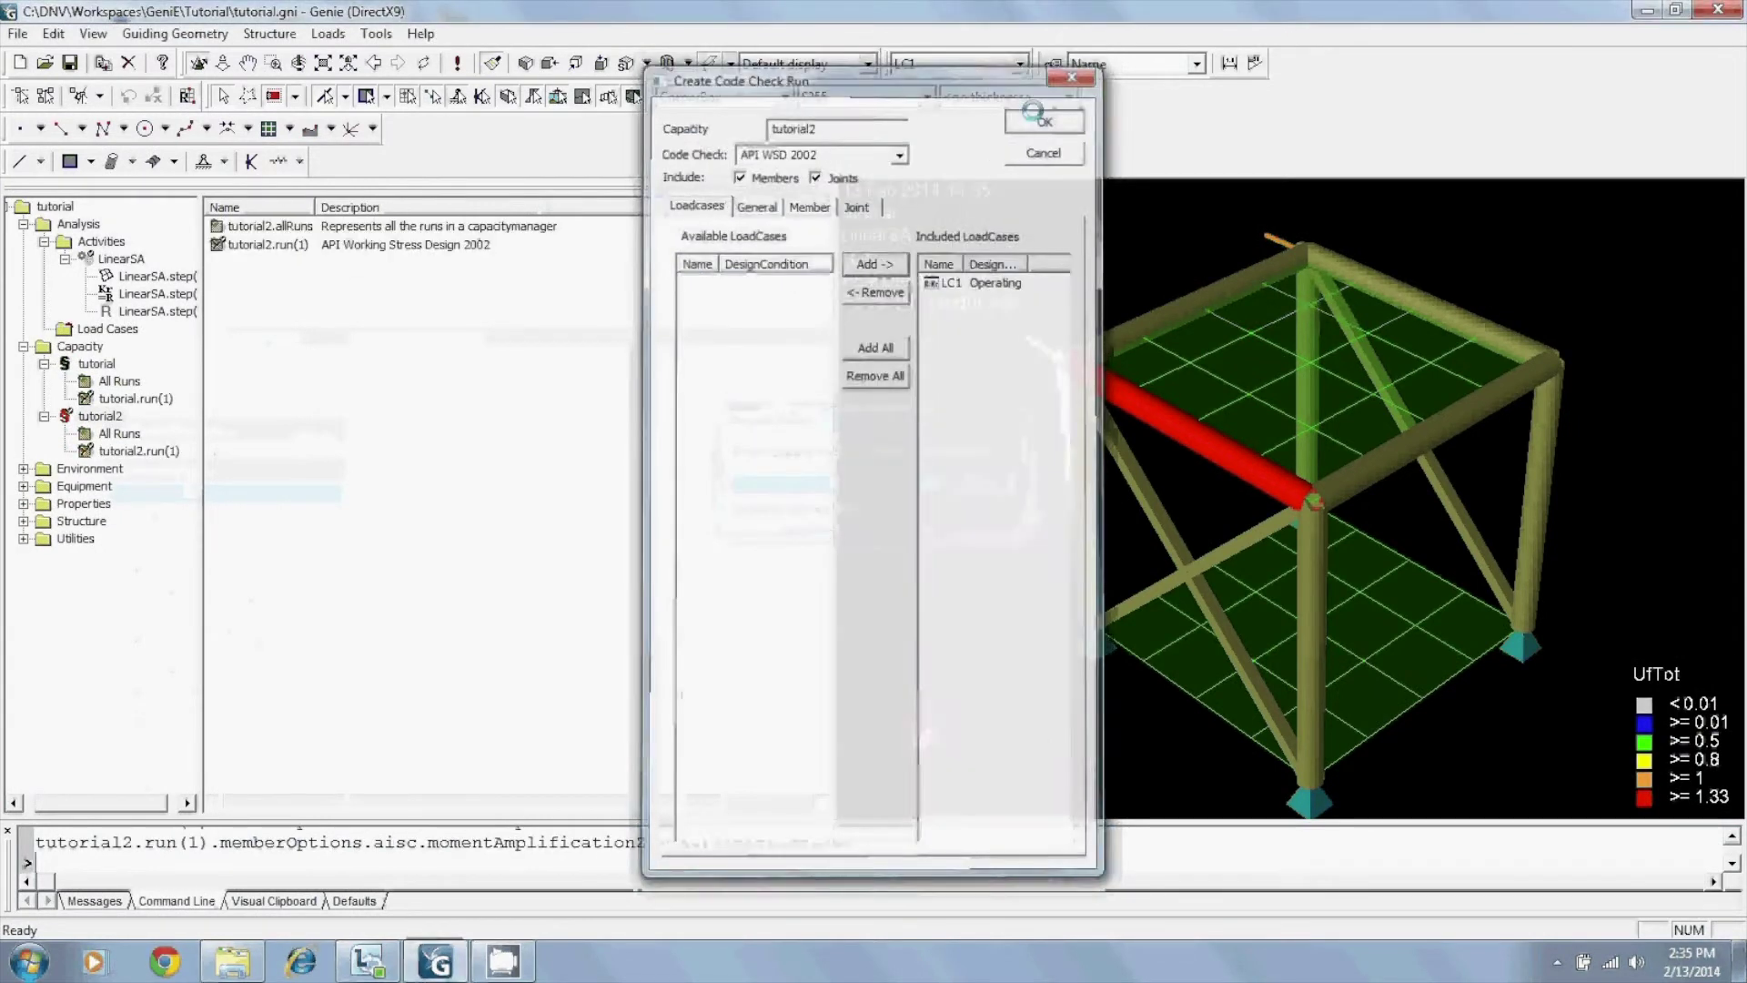
# - Generate loads and execute the check on tutorial2.run(1), then show the Capacity Models display
pyautogui.rightClick(156, 452)
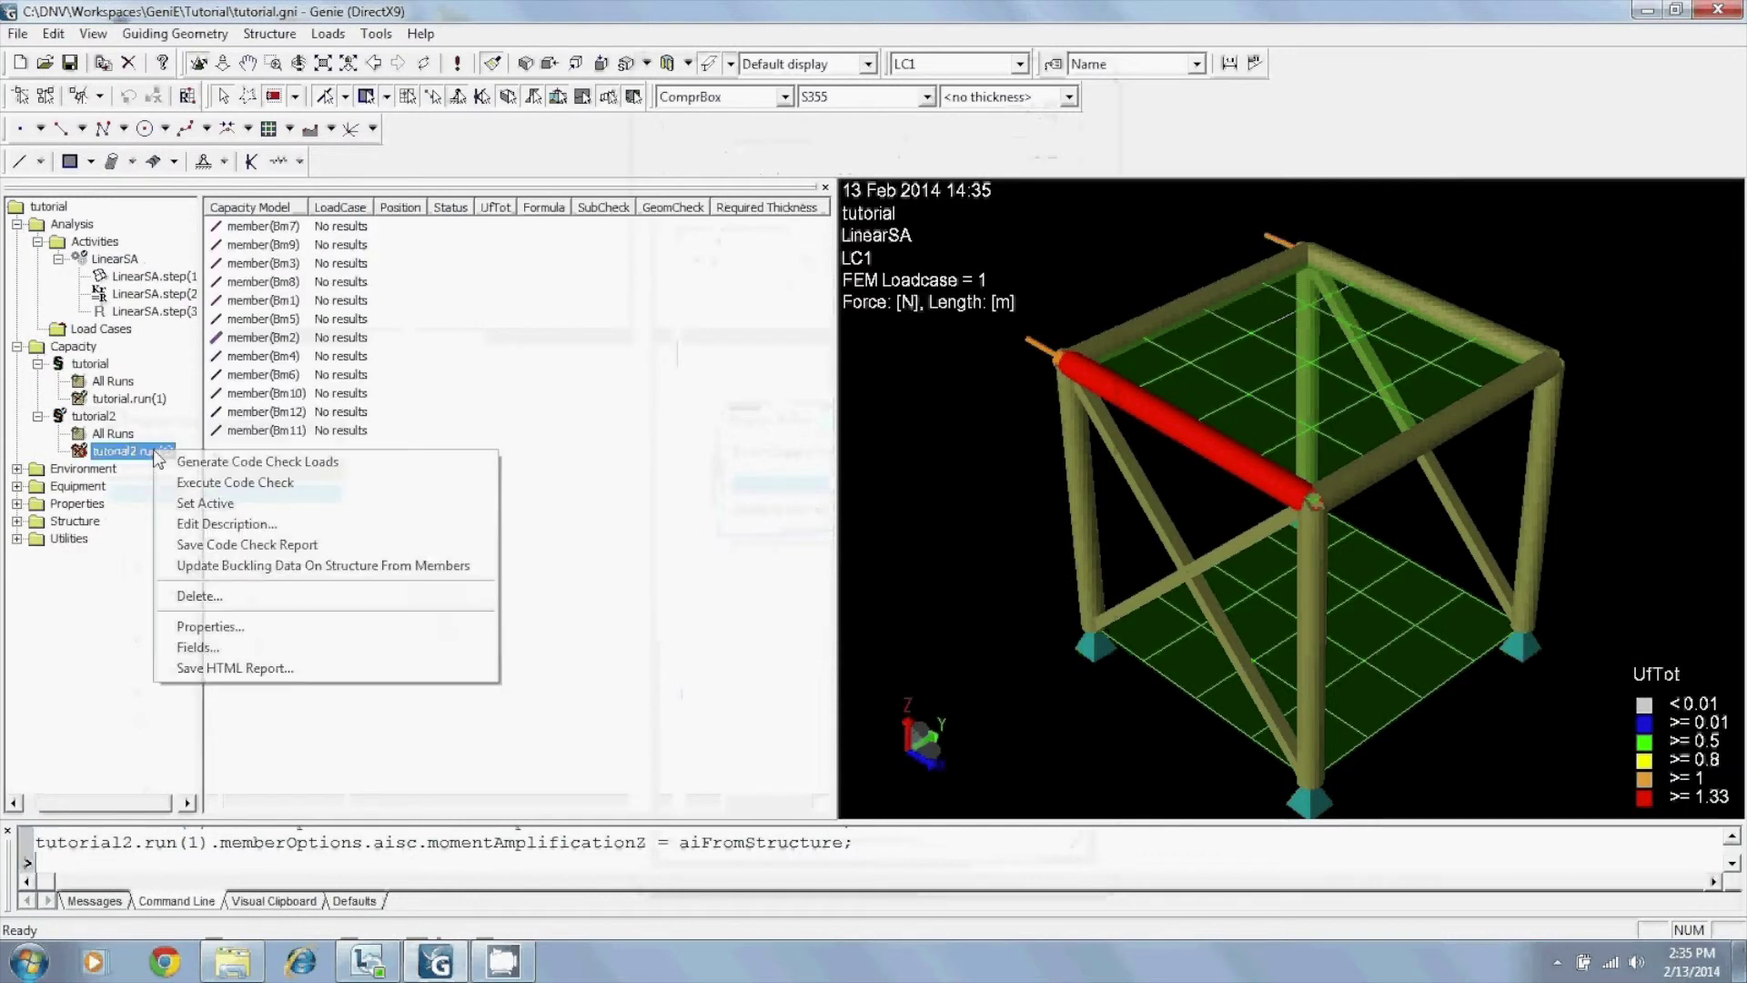
pyautogui.click(230, 464)
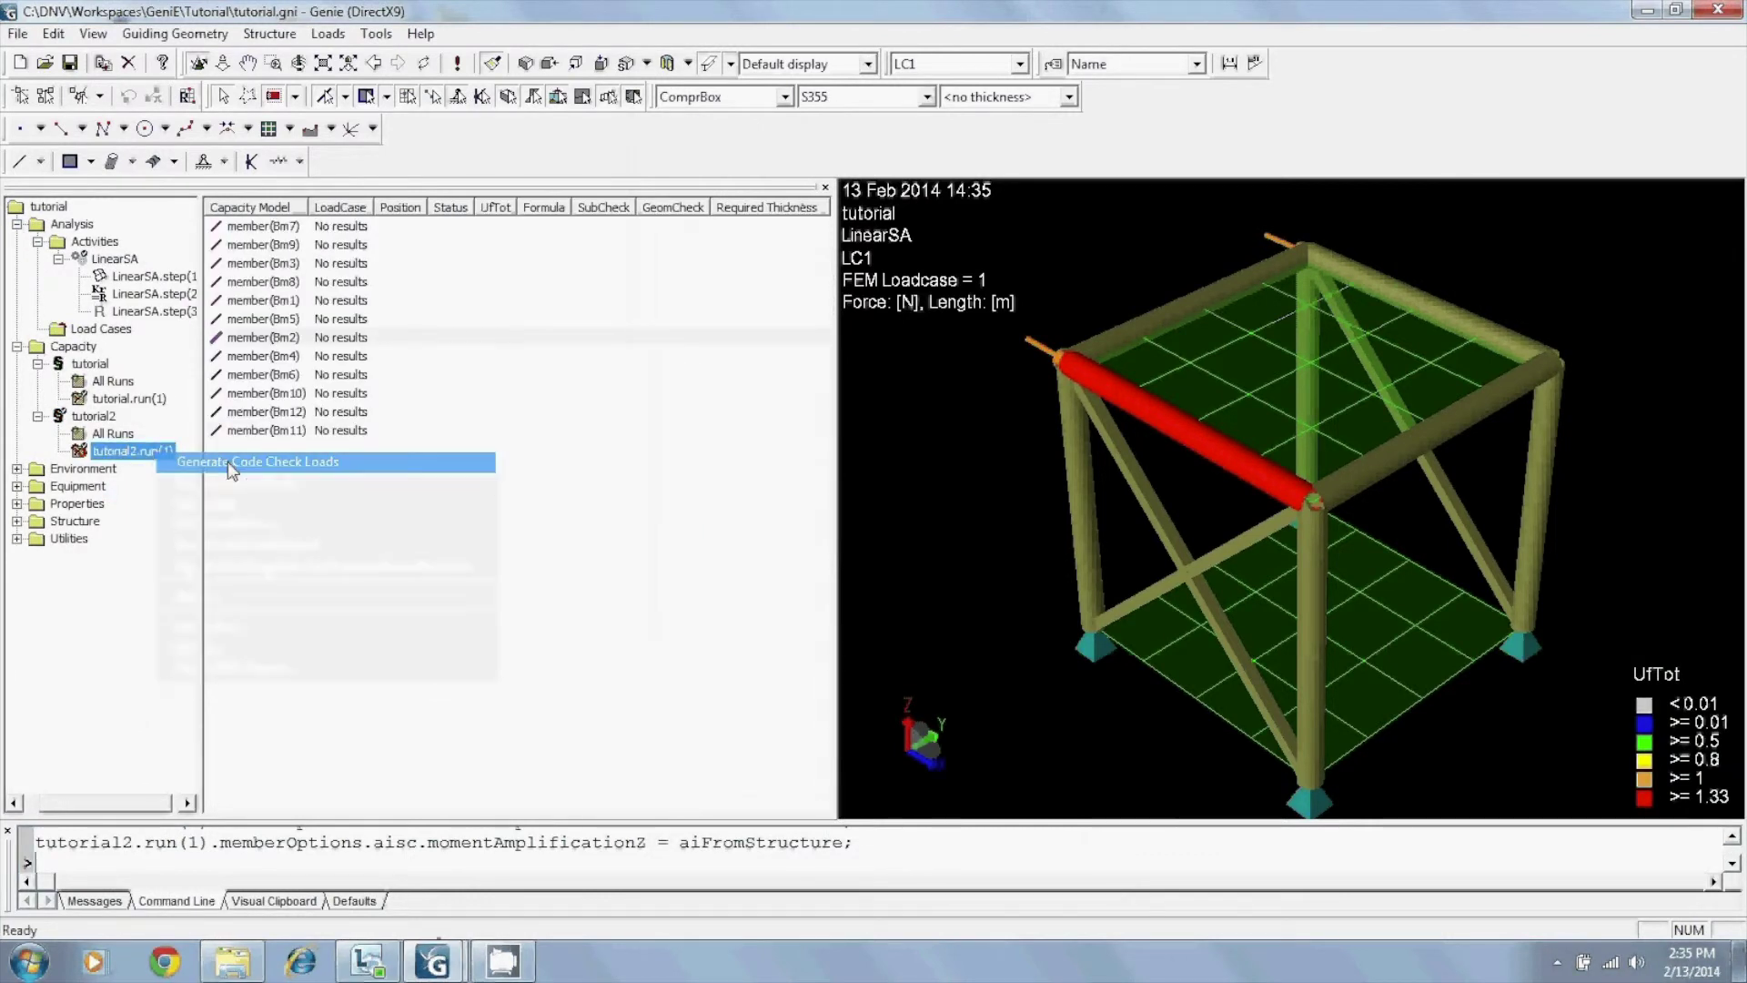
pyautogui.rightClick(152, 451)
pyautogui.click(226, 485)
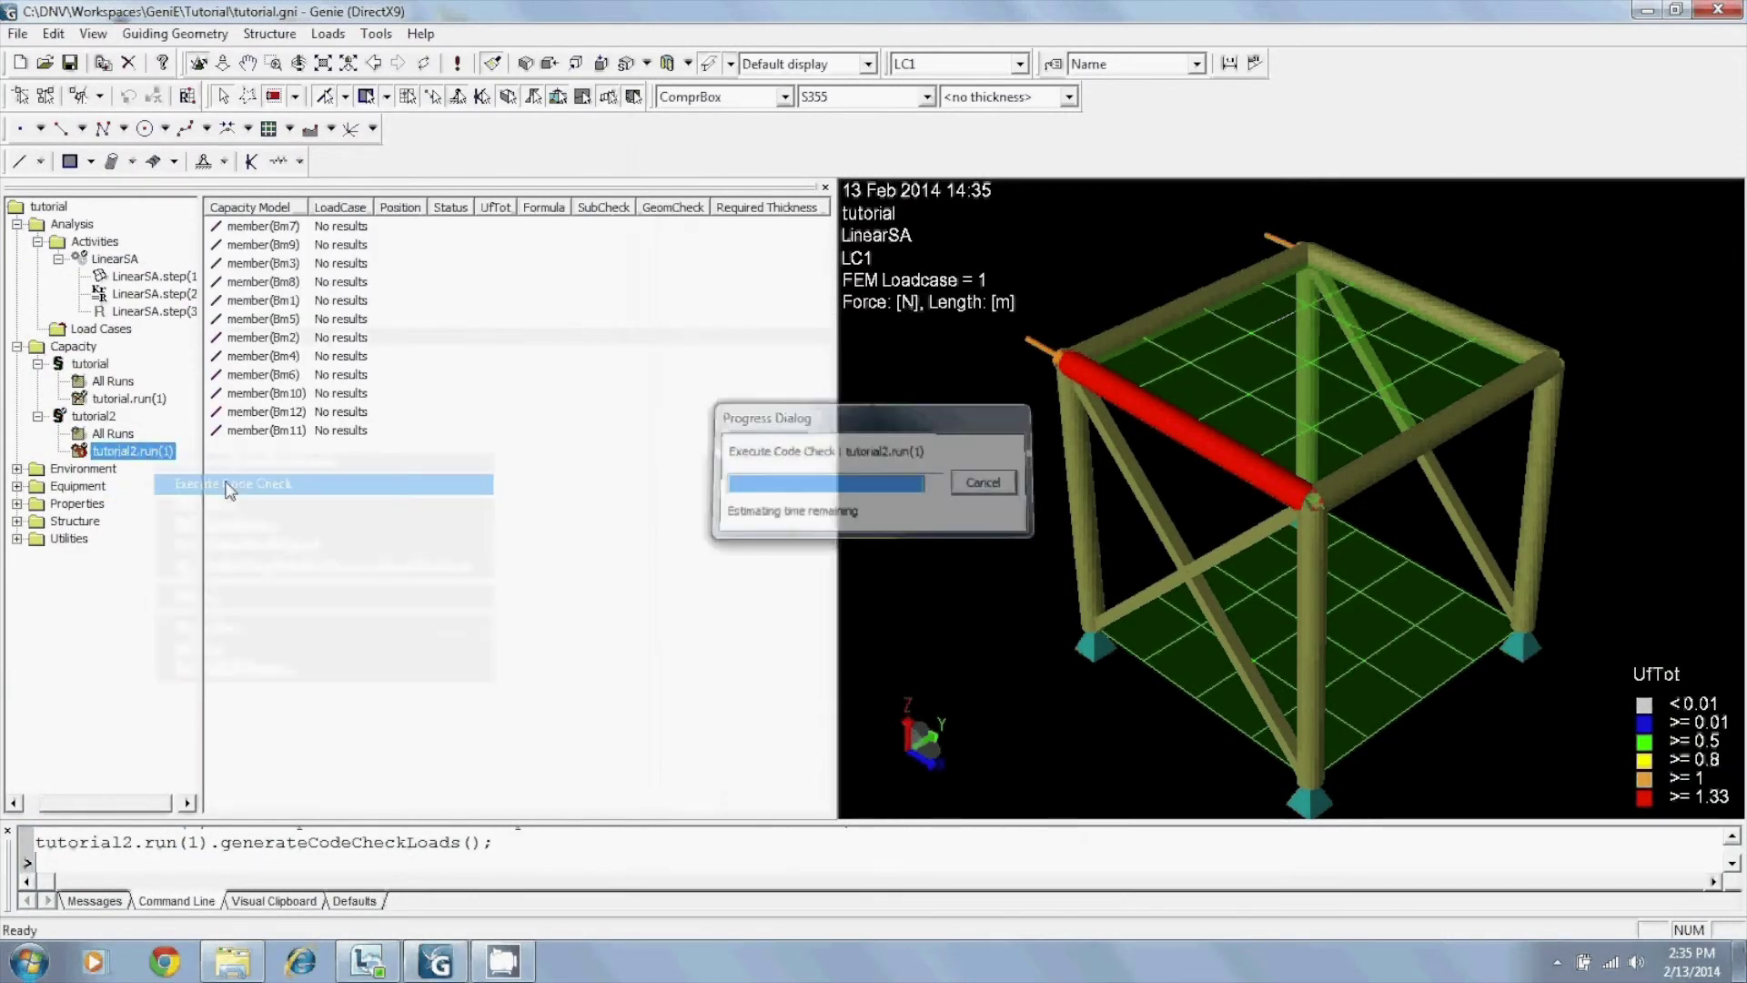
pyautogui.click(868, 63)
pyautogui.click(801, 85)
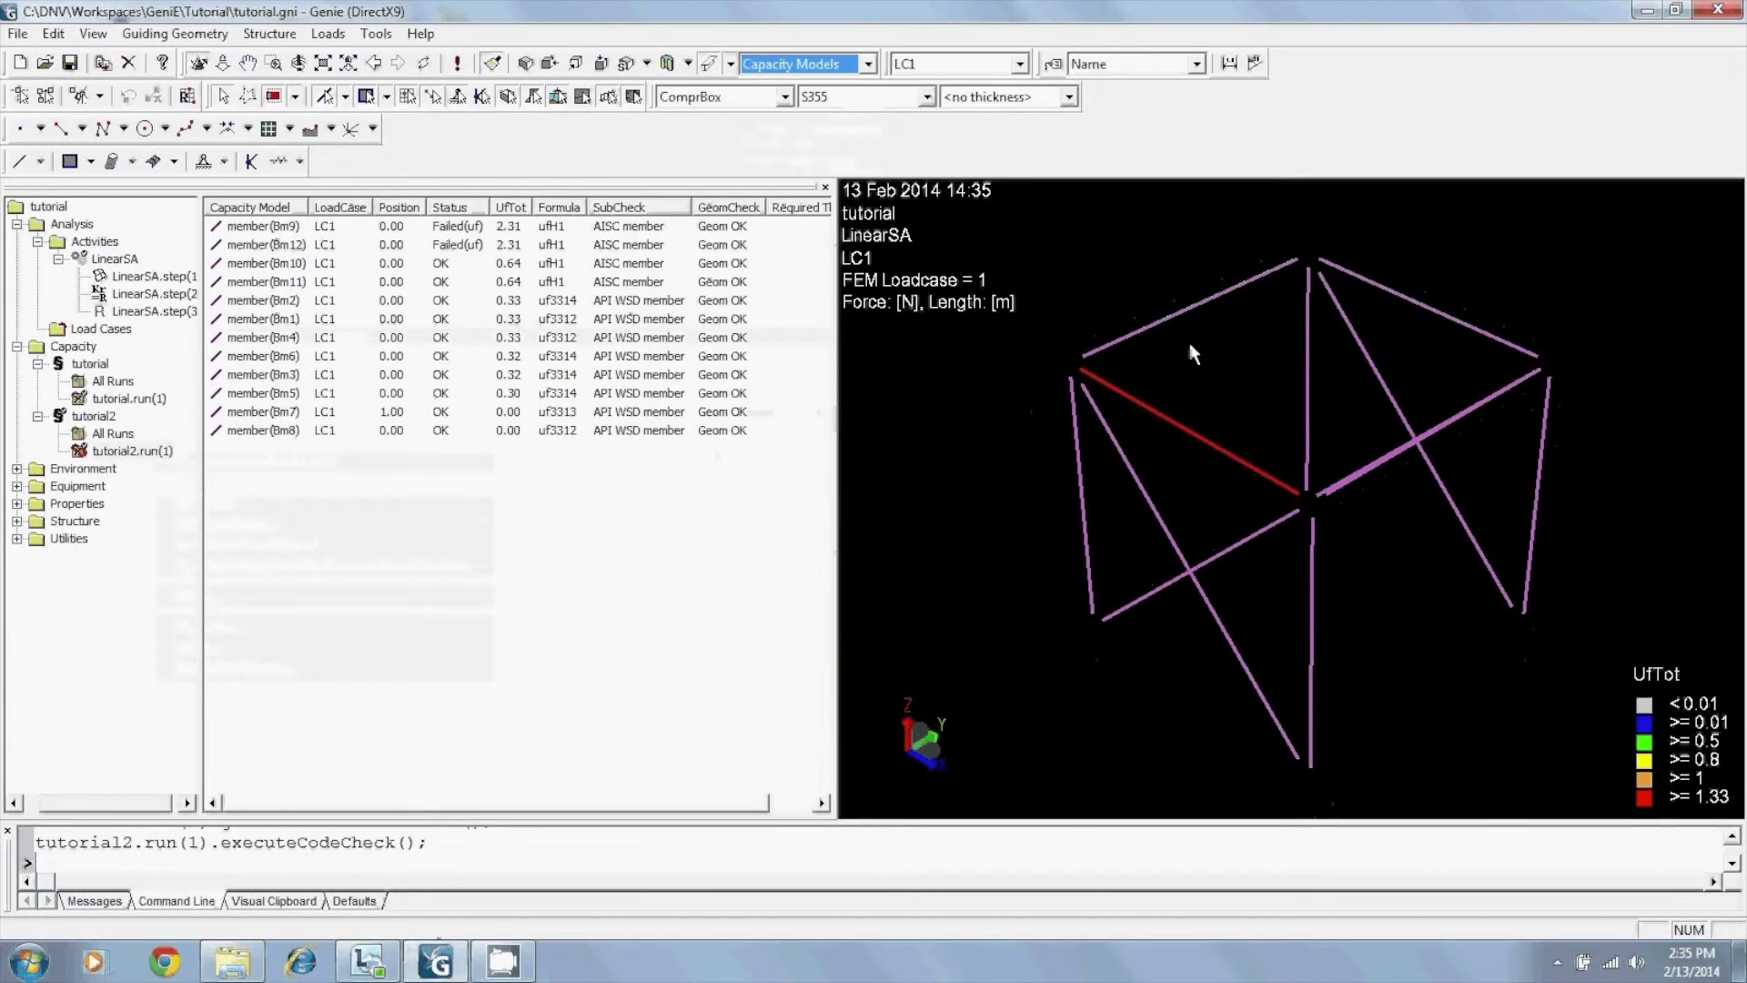
pyautogui.click(1188, 428)
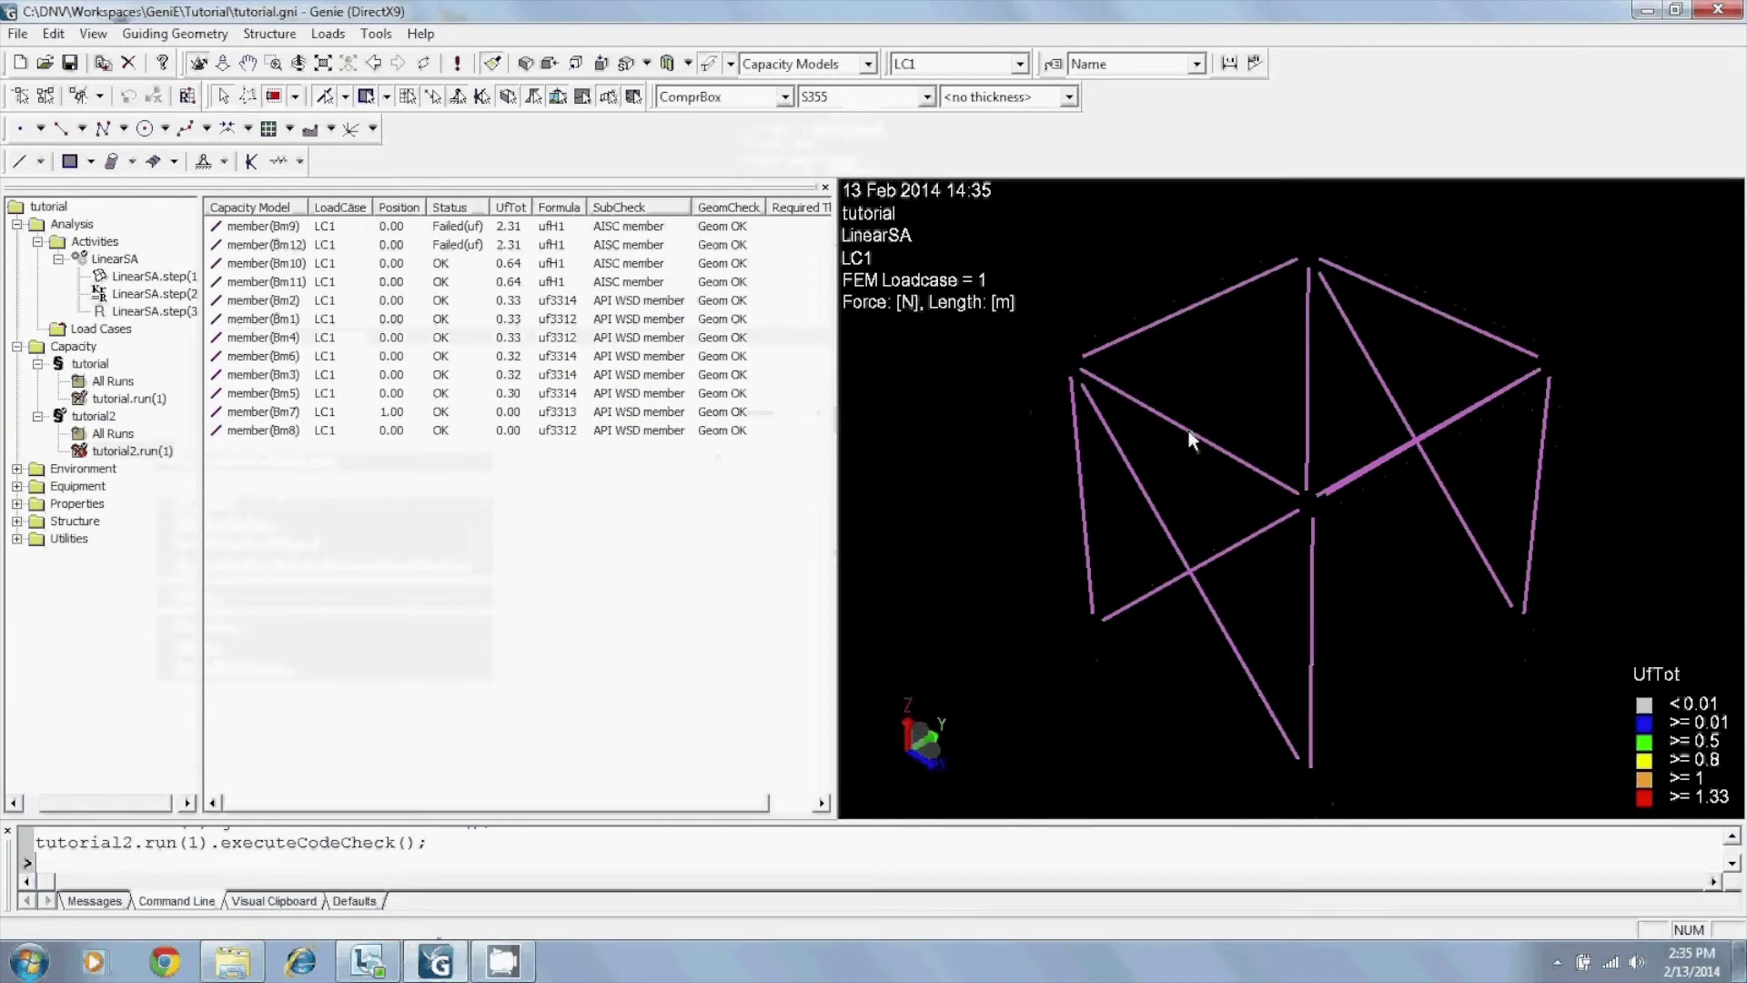
pyautogui.rightClick(1188, 429)
pyautogui.click(1272, 459)
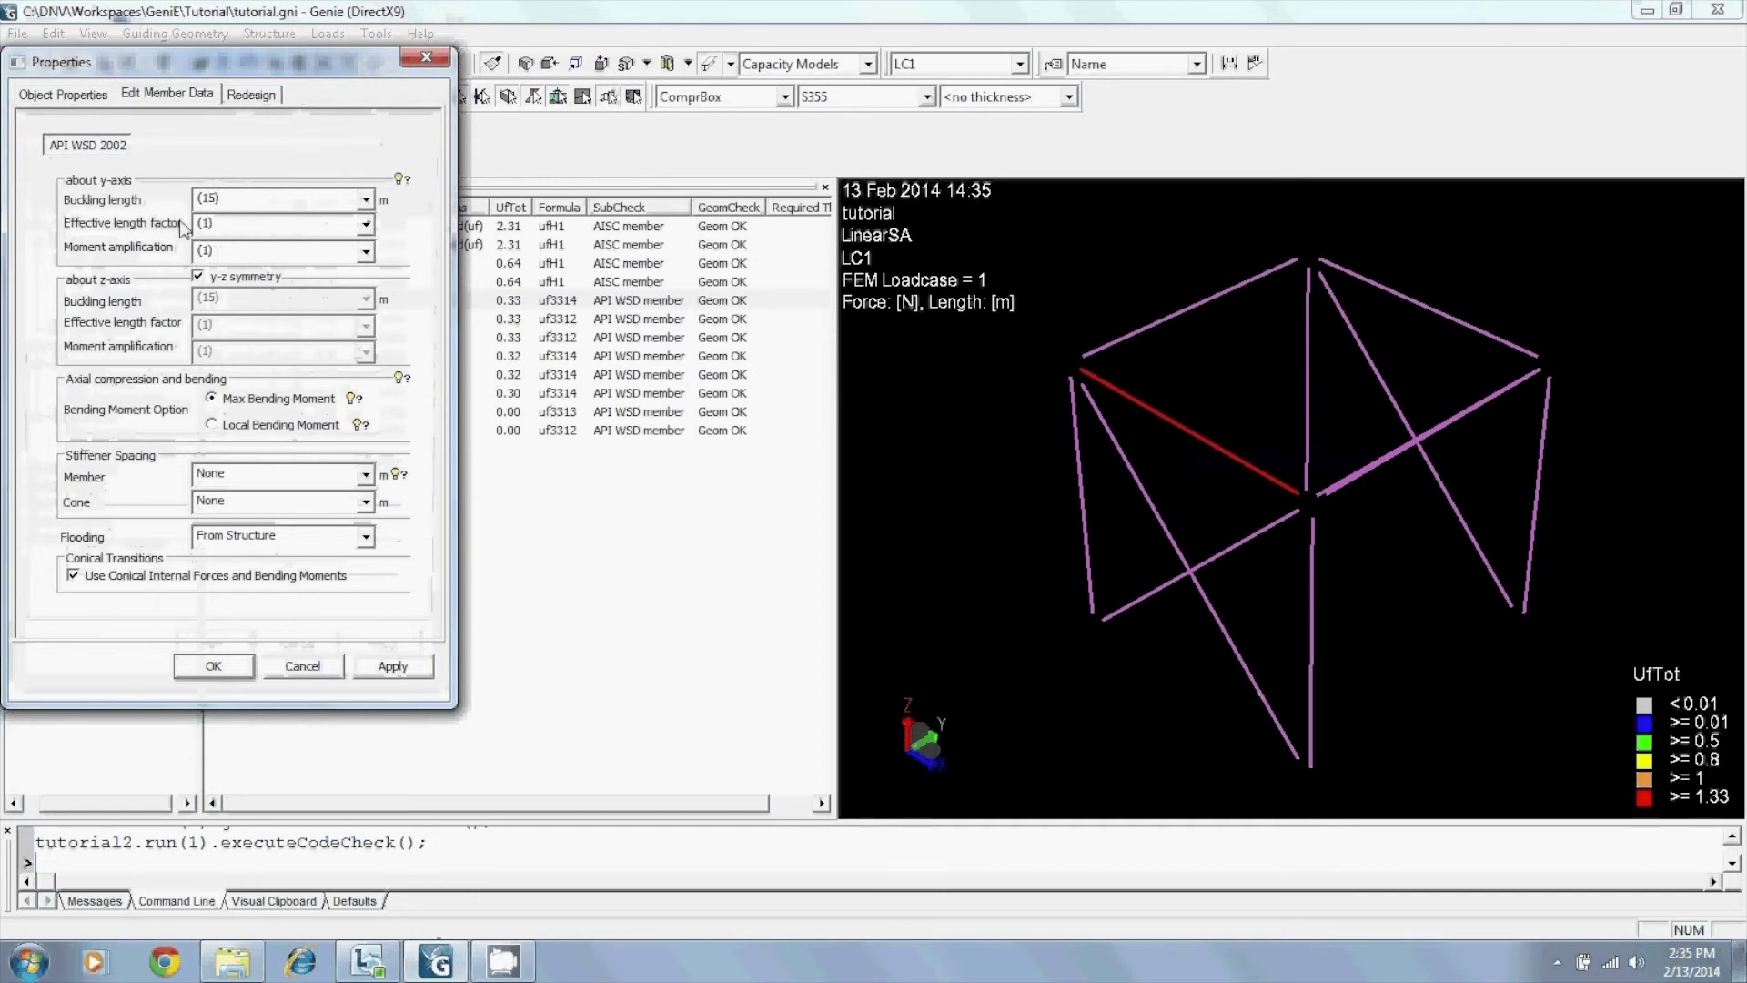
pyautogui.click(233, 667)
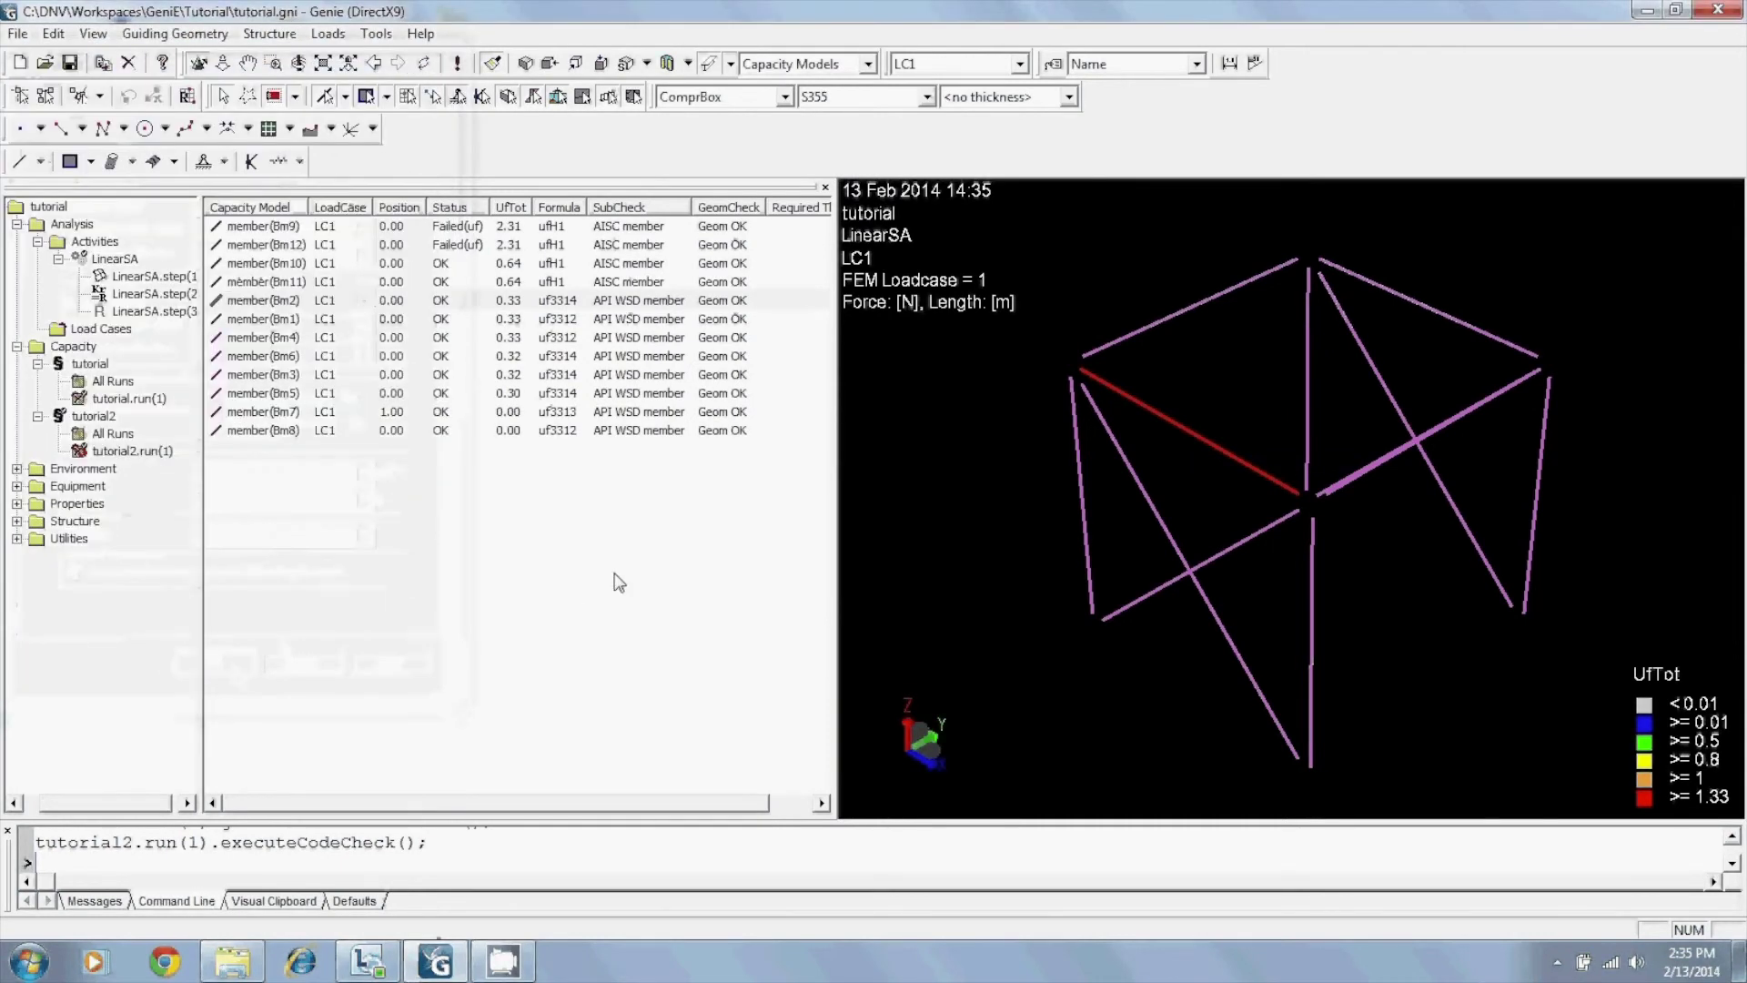